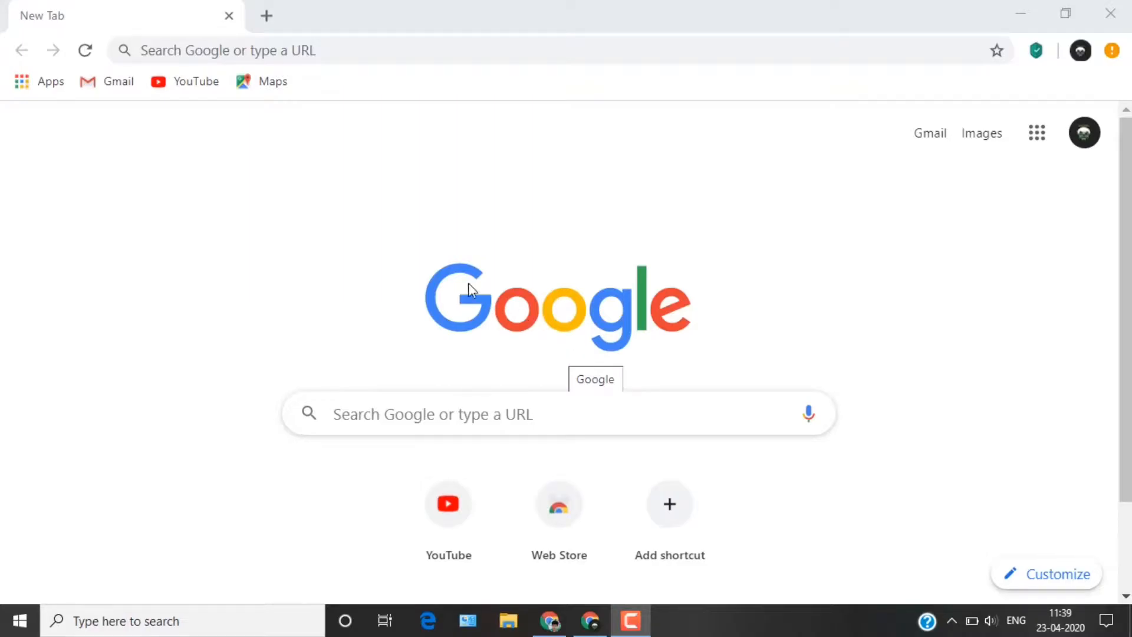
Search Google for postermywall and open the PosterMyWall website from the results.
left_click(392, 48)
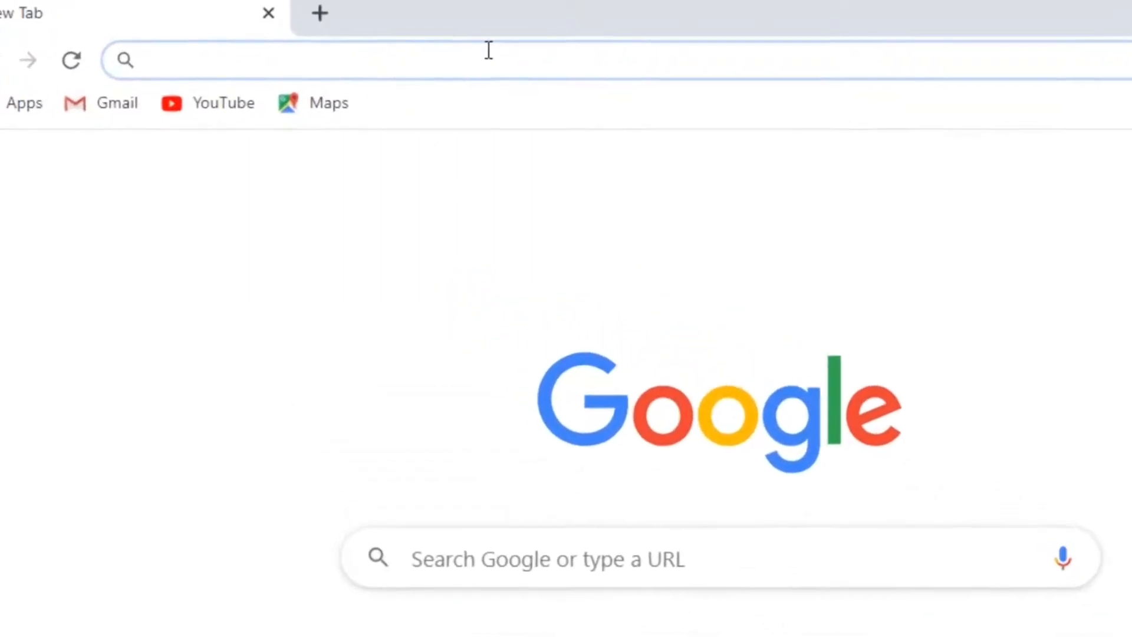
type("po")
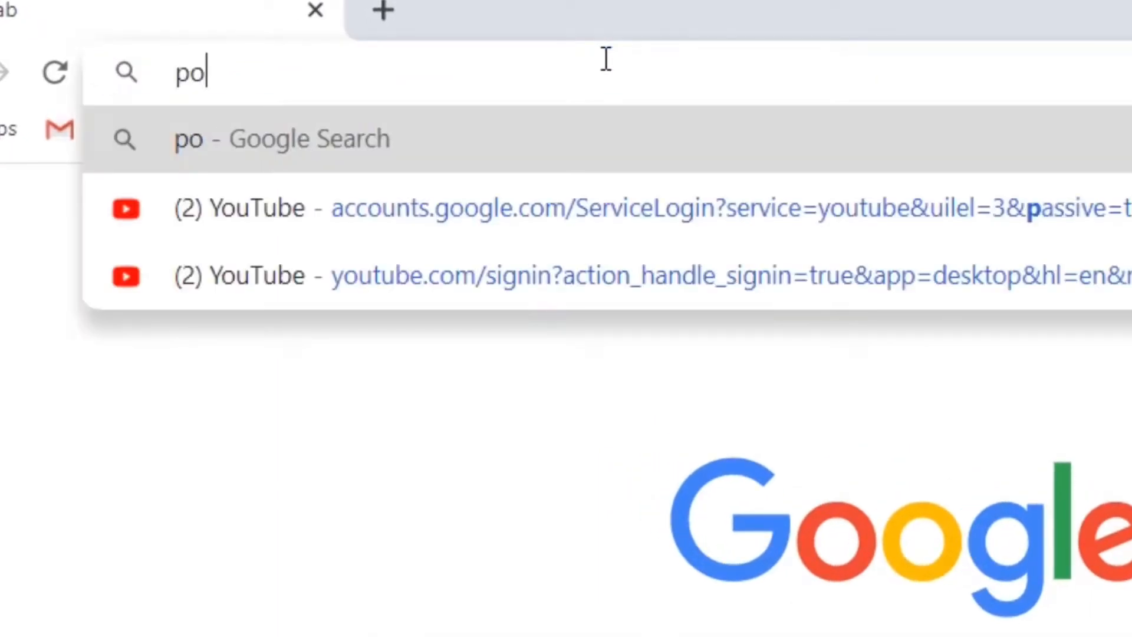
type("stermywall")
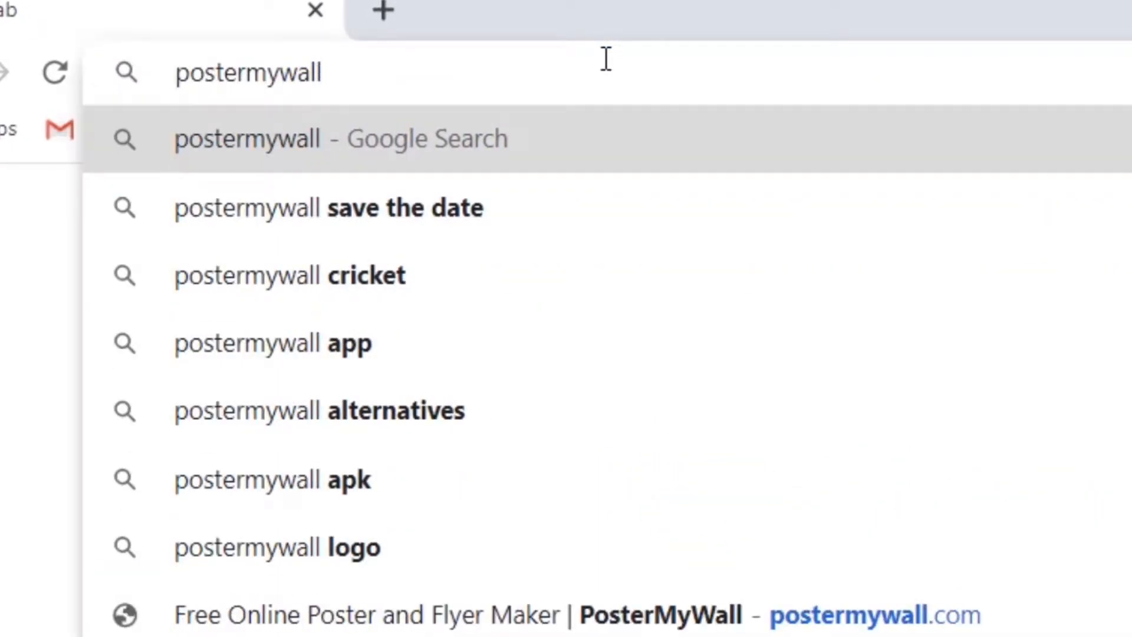
key("Return")
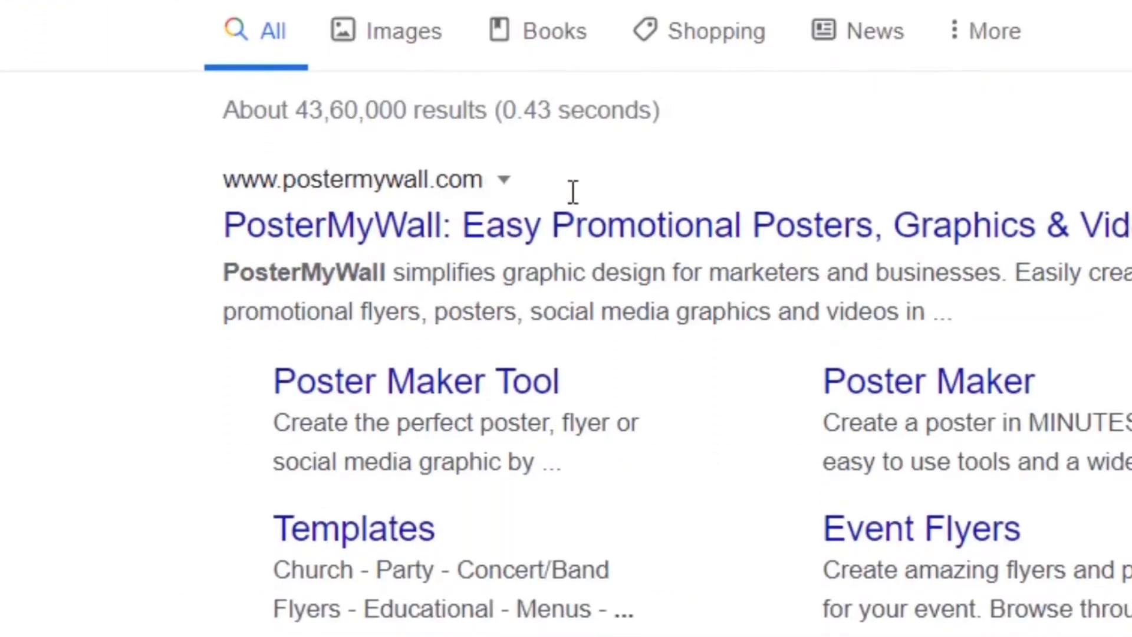
left_click(479, 235)
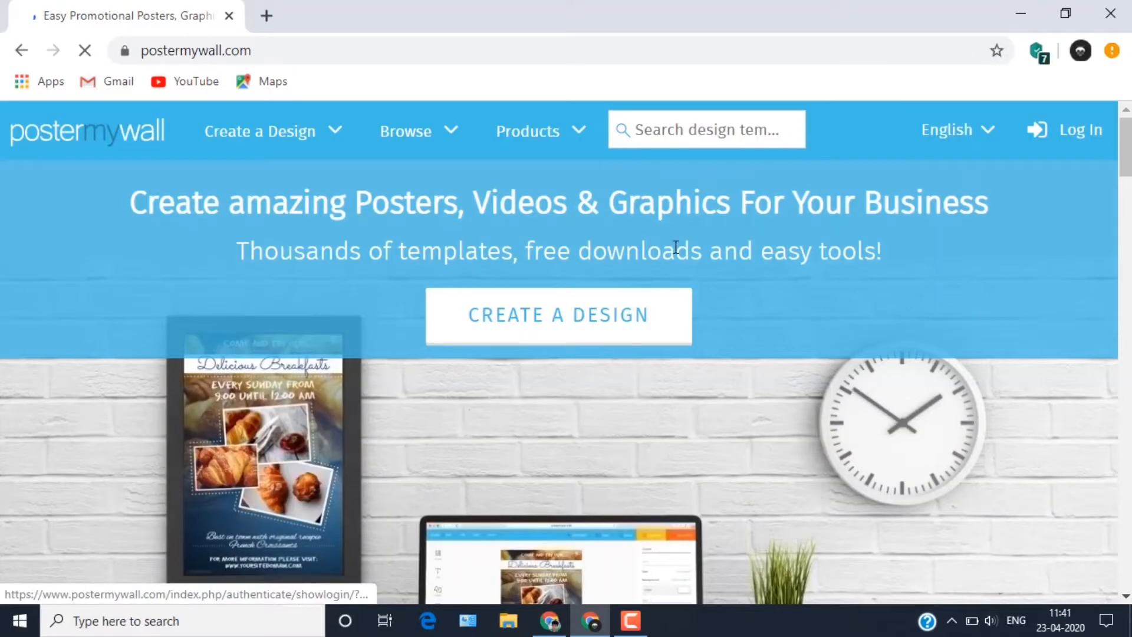
Start creating a design and browse the templates for the YouTube Thumbnail size.
left_click(524, 332)
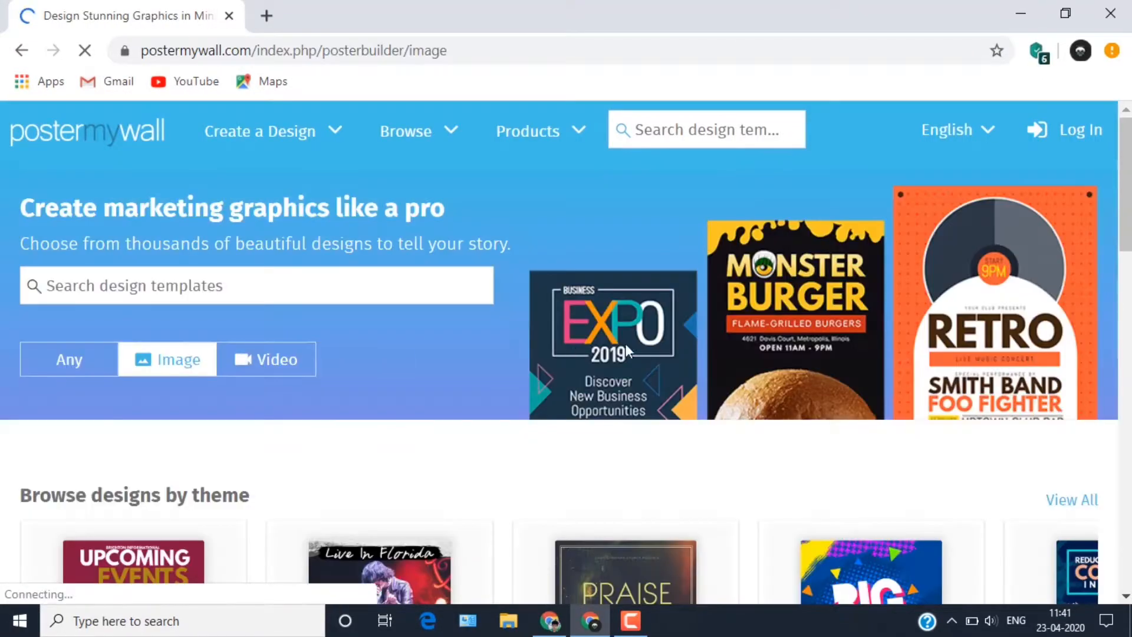
left_click_drag(1125, 183, 1126, 396)
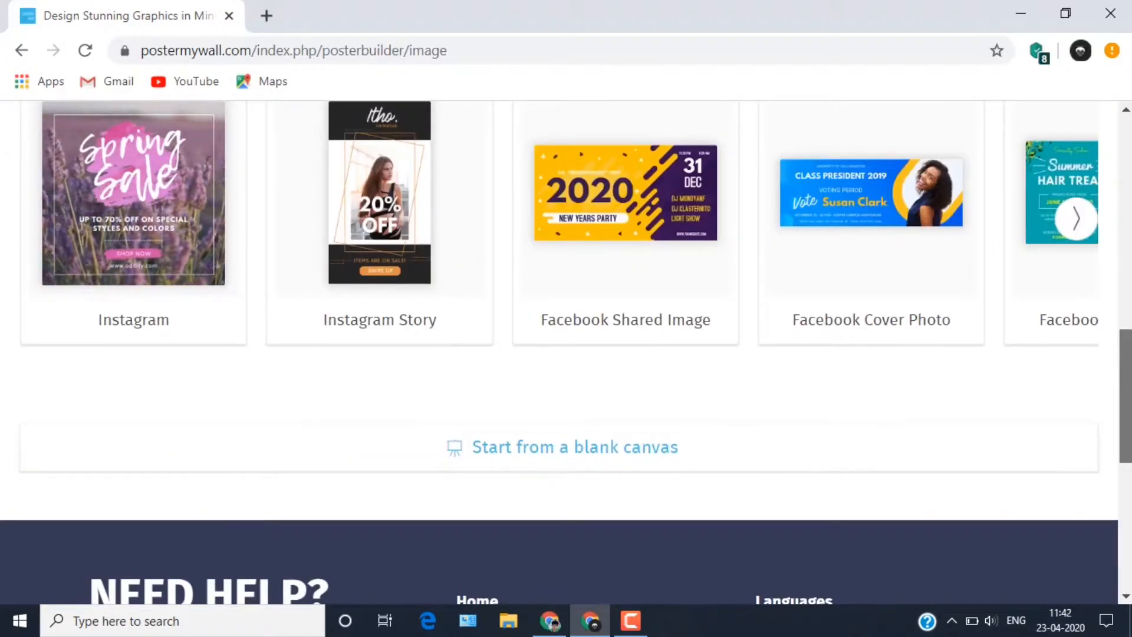
left_click(1085, 225)
left_click(790, 191)
Pick the red roses "RED THUMBNAIL" template from the YouTube thumbnail designs and open it for customizing.
scroll(566, 354, "down", 4)
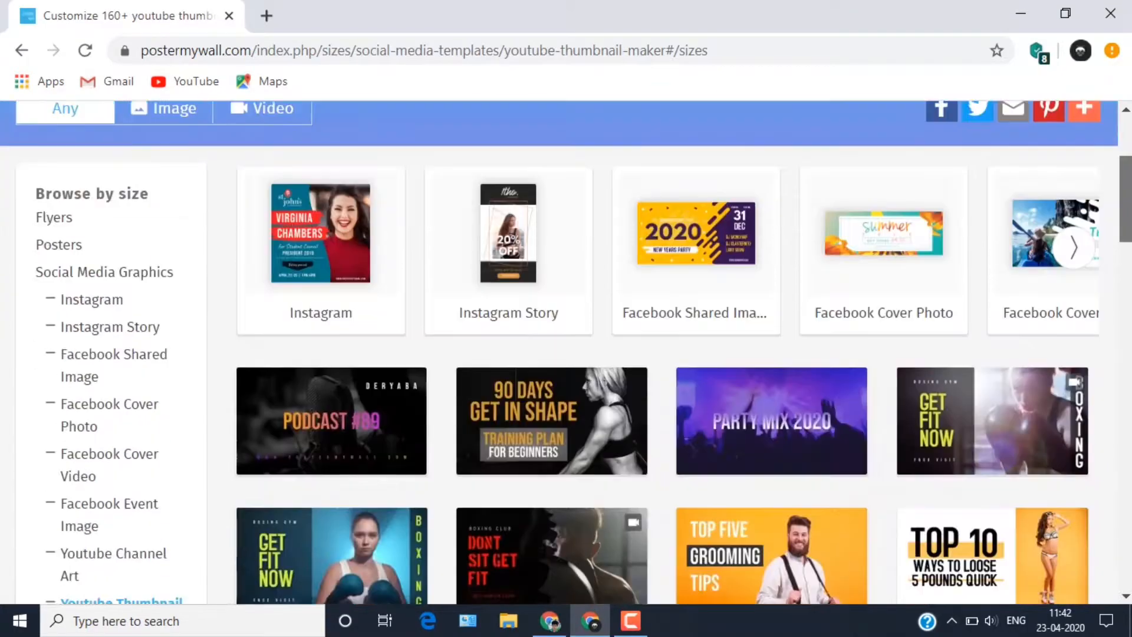
scroll(566, 354, "down", 1)
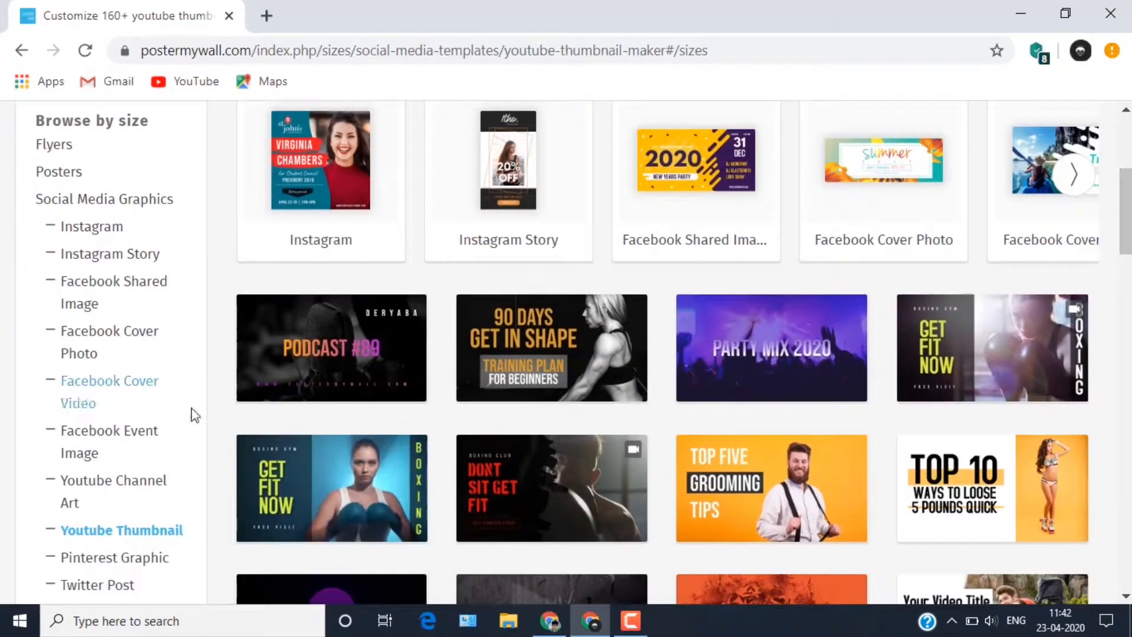
scroll(566, 354, "down", 10)
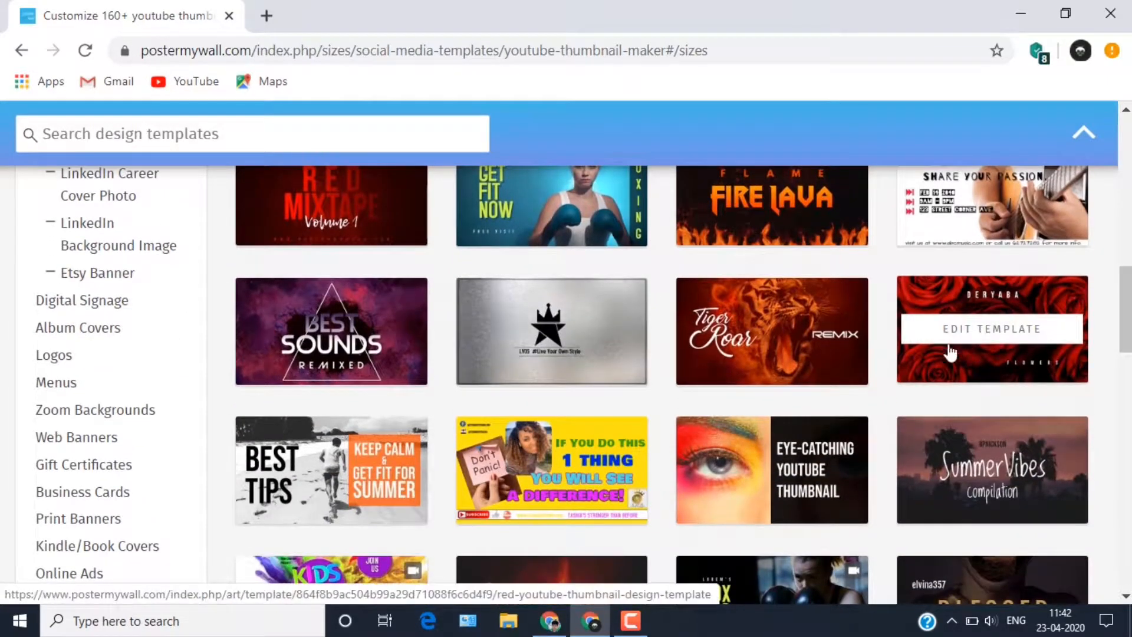
left_click(1014, 331)
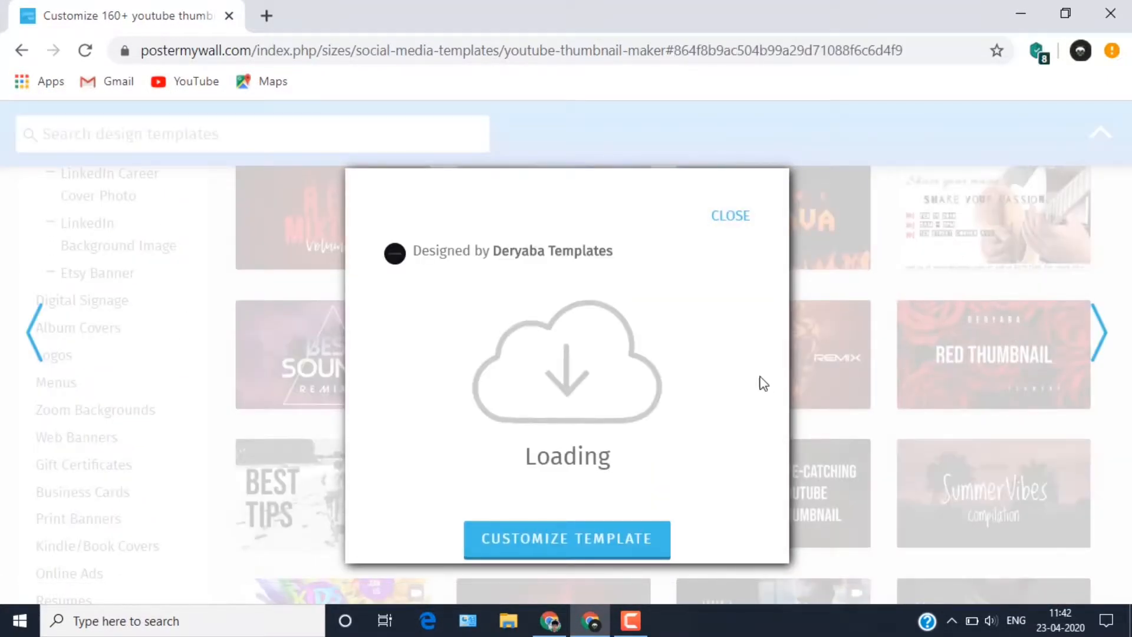
left_click(591, 506)
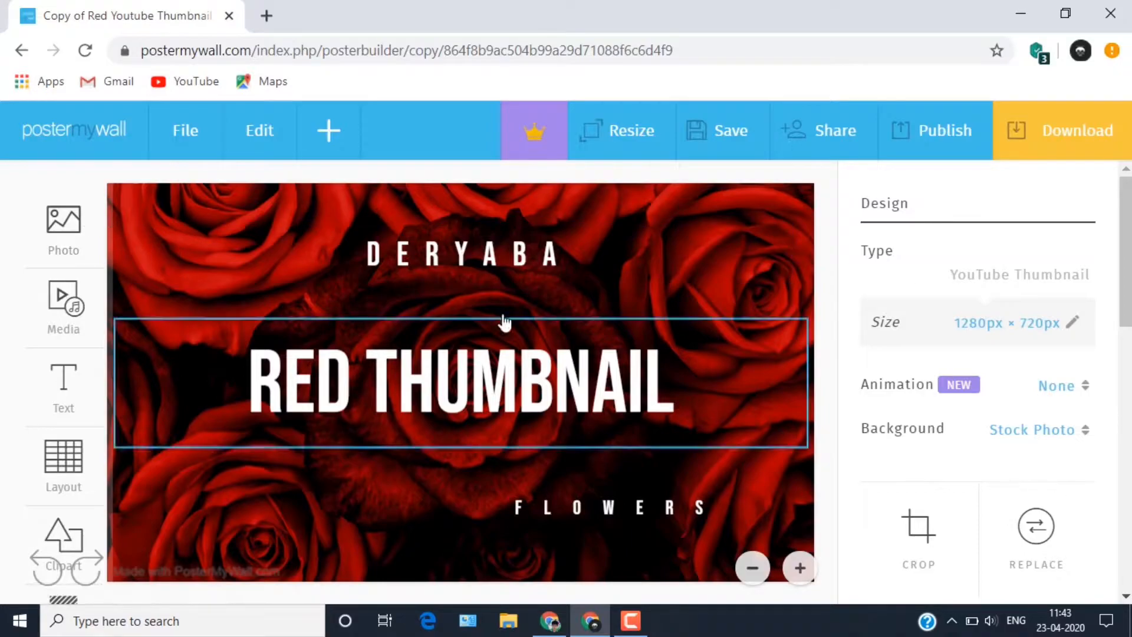
Set the background photo's filter to None and its tint opacity to 66.
scroll(979, 412, "down", 5)
scroll(979, 413, "down", 2)
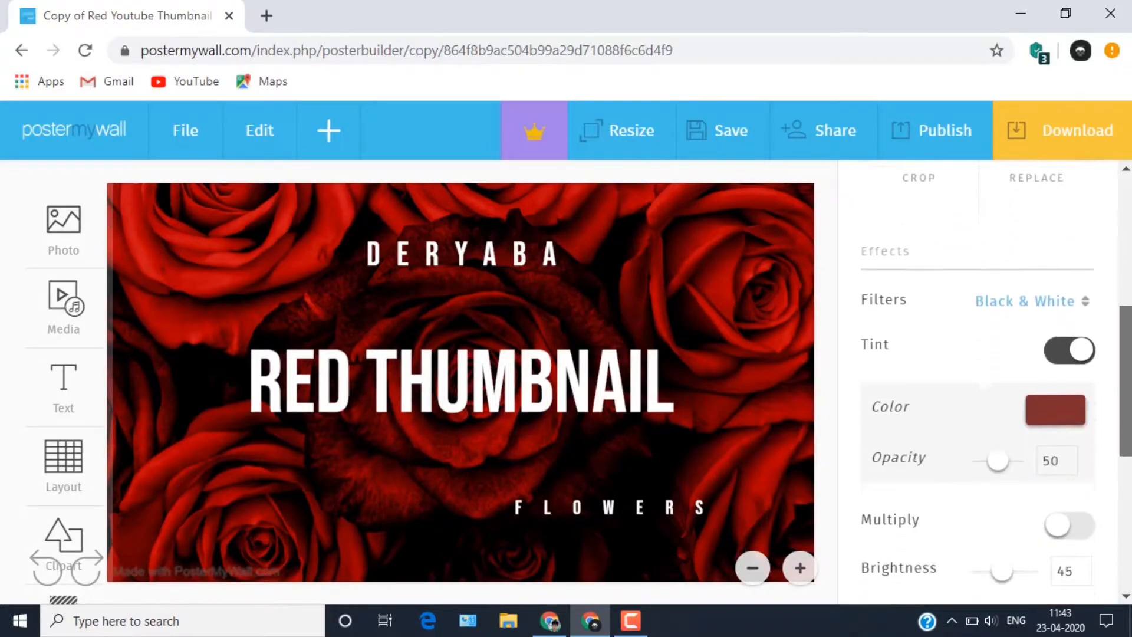
left_click(1061, 340)
left_click(1063, 342)
left_click(1058, 295)
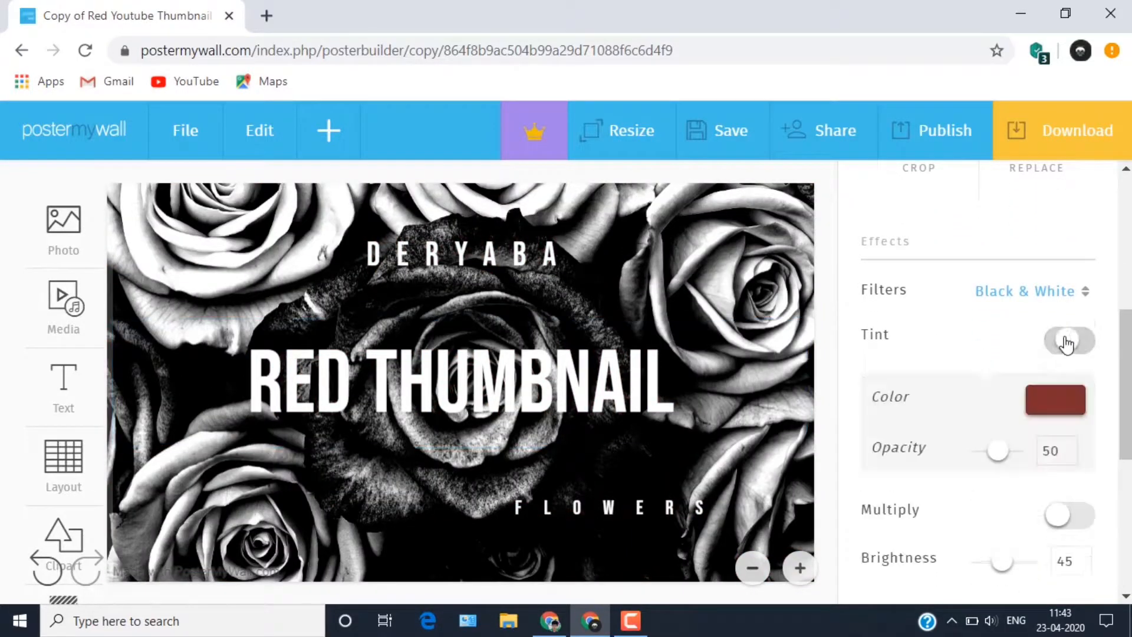
left_click(972, 437)
left_click(1087, 293)
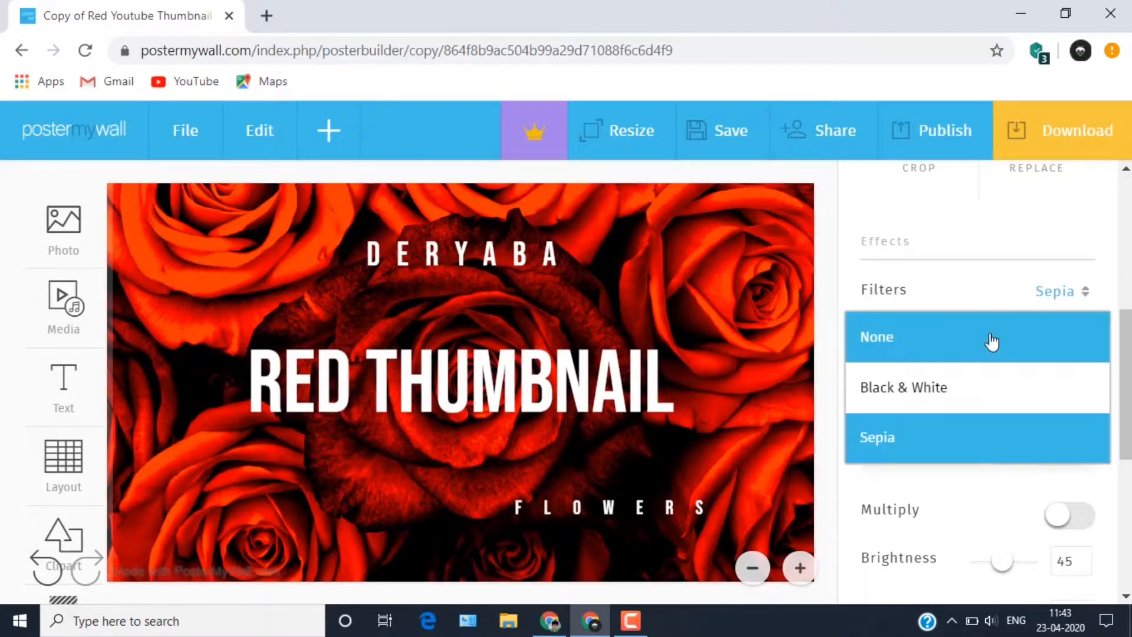
left_click(990, 341)
scroll(979, 392, "down", 1)
mouse_move(1014, 367)
left_mouse_down()
mouse_move(983, 371)
mouse_move(1004, 368)
left_mouse_up()
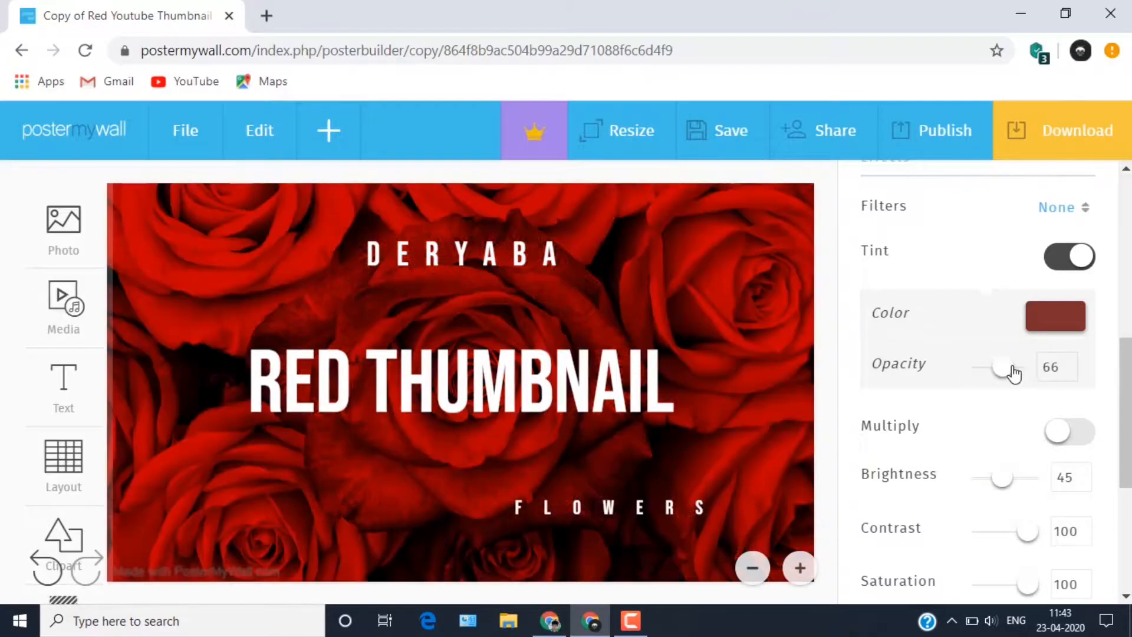
Replace the main title text with YOUR THUMBNAIL.
double_click(656, 352)
key("ctrl+a")
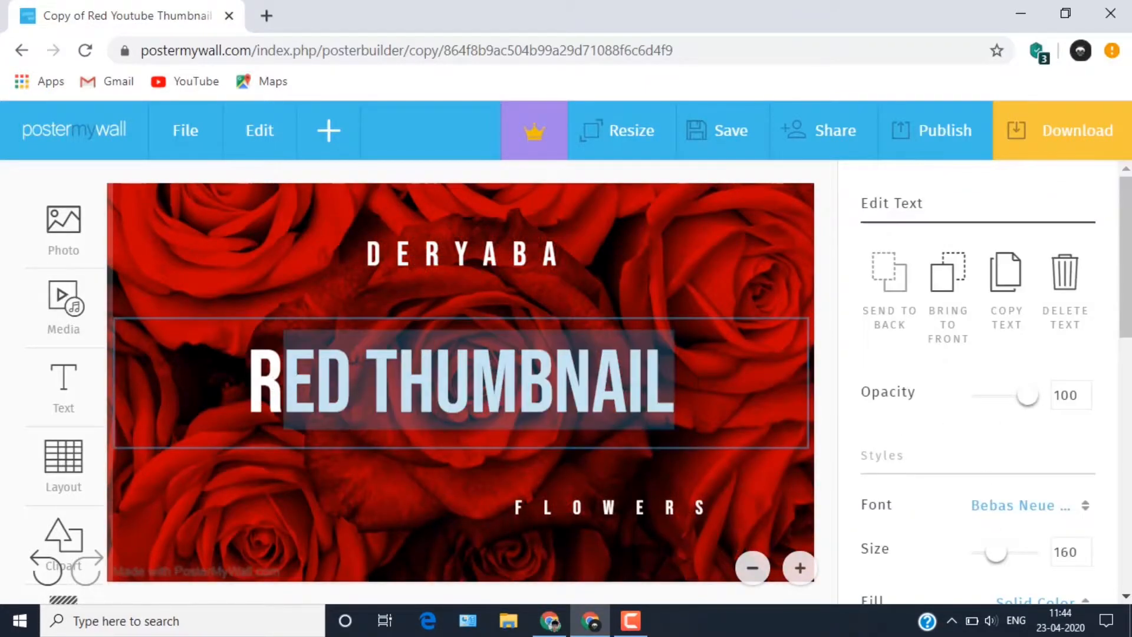
type("R")
key("BackSpace")
type("YOUR THUMBANIL")
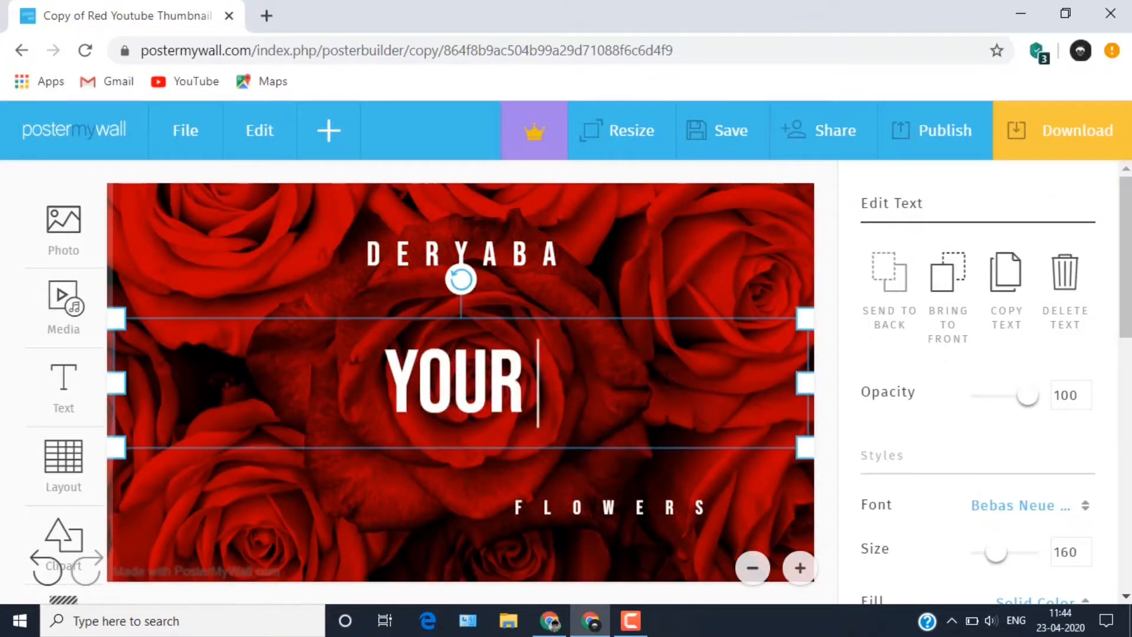
key("BackSpace")
key("BackSpace")
key("BackSpace")
key("BackSpace")
type("NAIL")
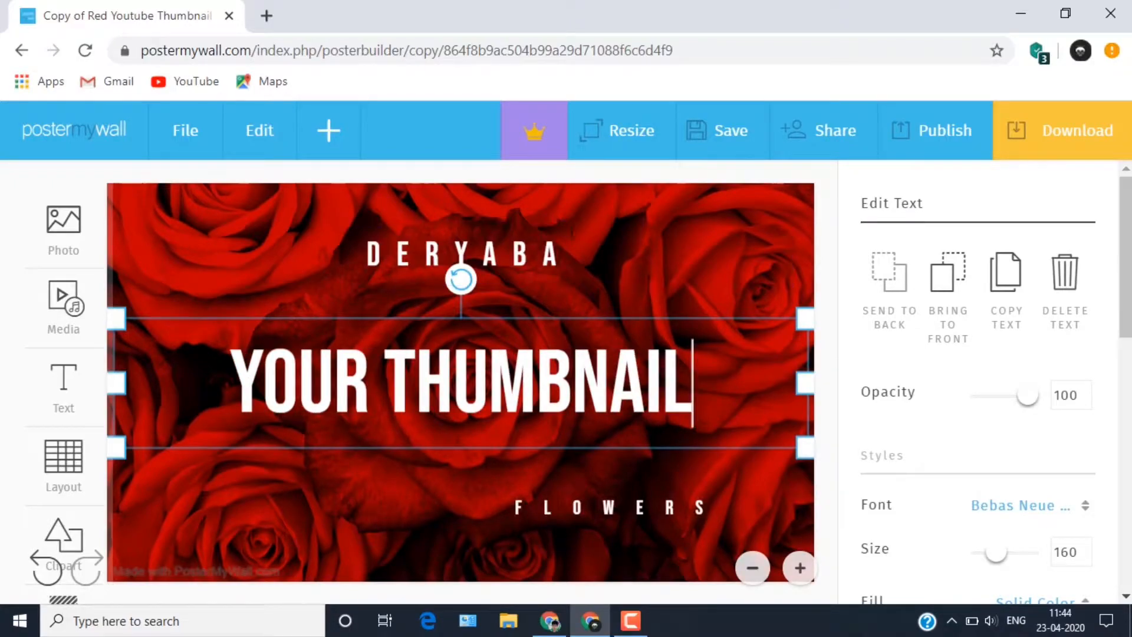
Replace the DERYABA text above the title with SUP?
double_click(575, 253)
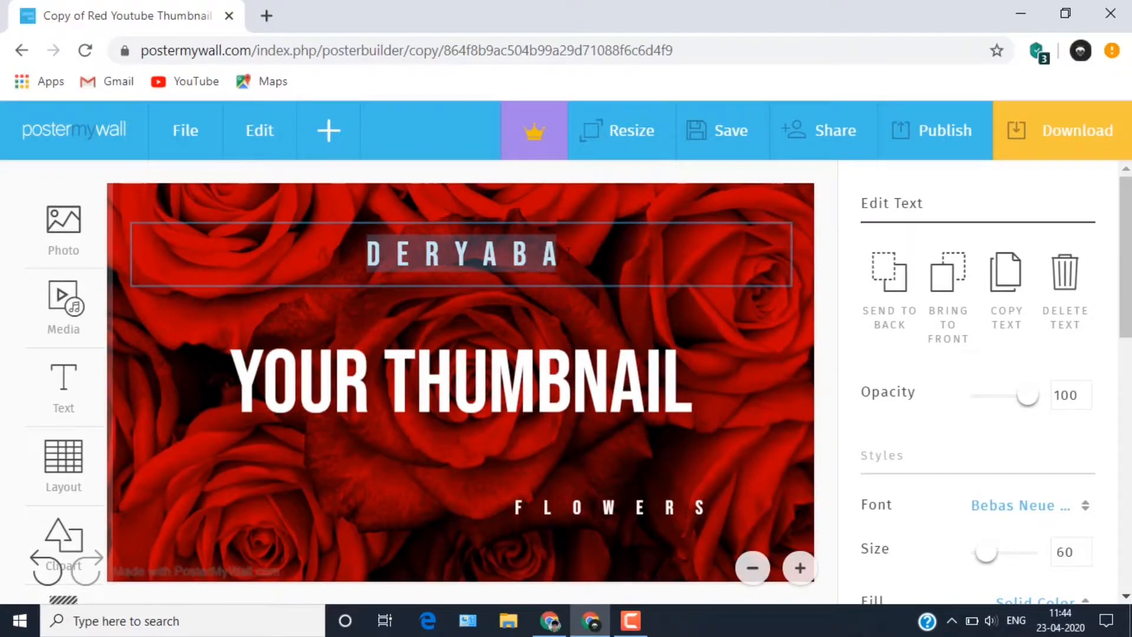
type("SUP?")
left_click(392, 524)
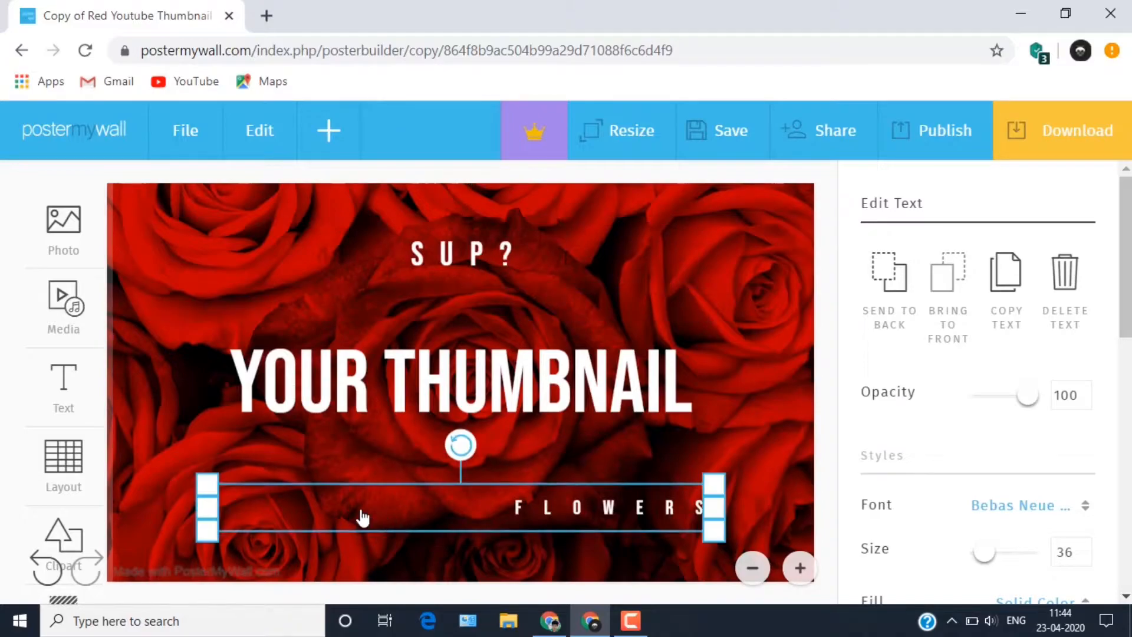
Add a plain text box to the design and place it just above the title.
left_click(42, 378)
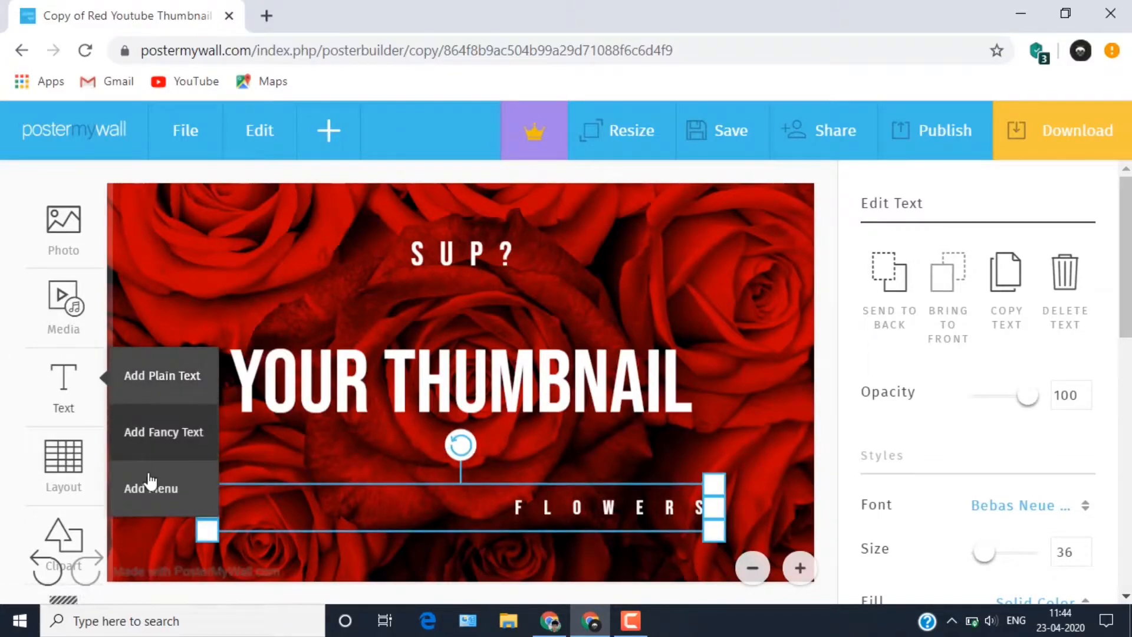
left_click(160, 373)
left_click_drag(206, 213, 424, 253)
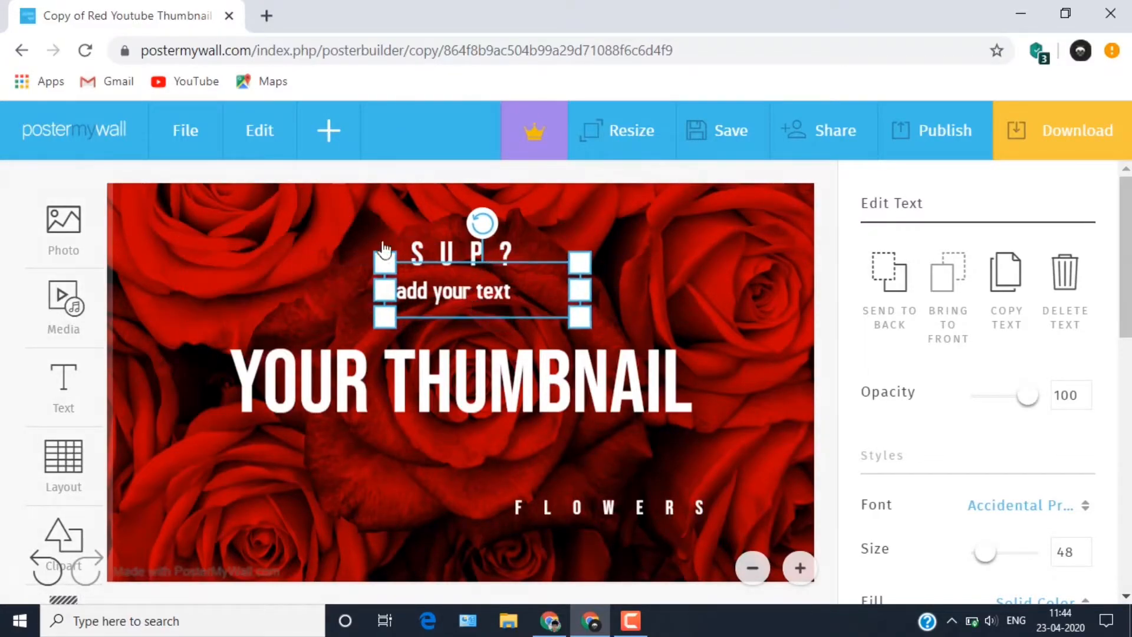
Delete the SUP? text from the design.
left_click(526, 257)
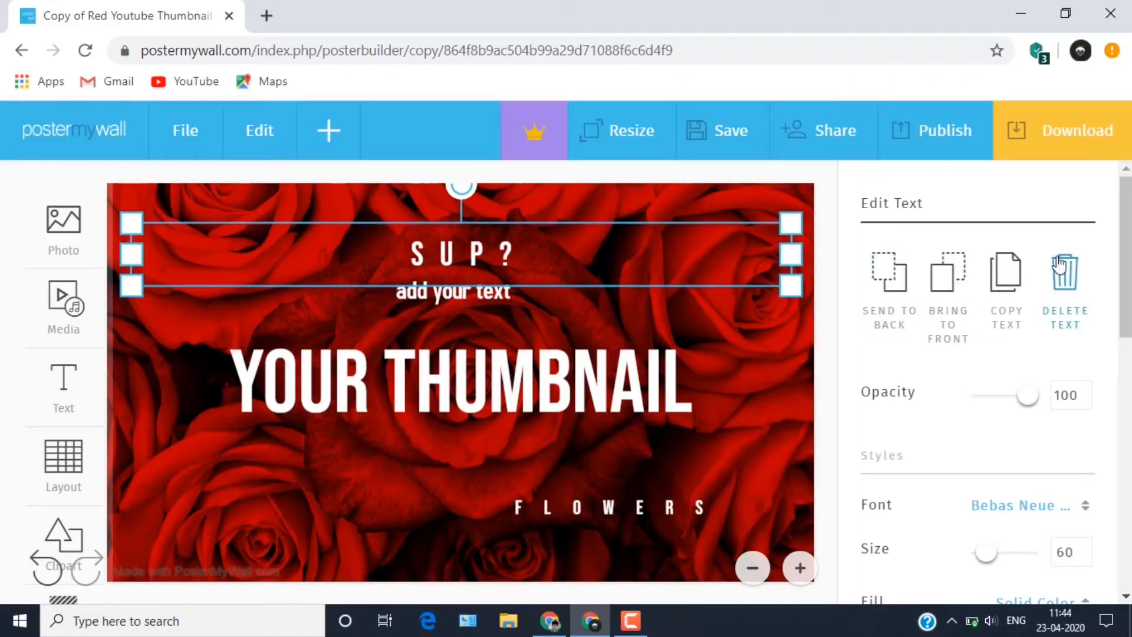
left_click(1064, 288)
scroll(973, 353, "up", 5)
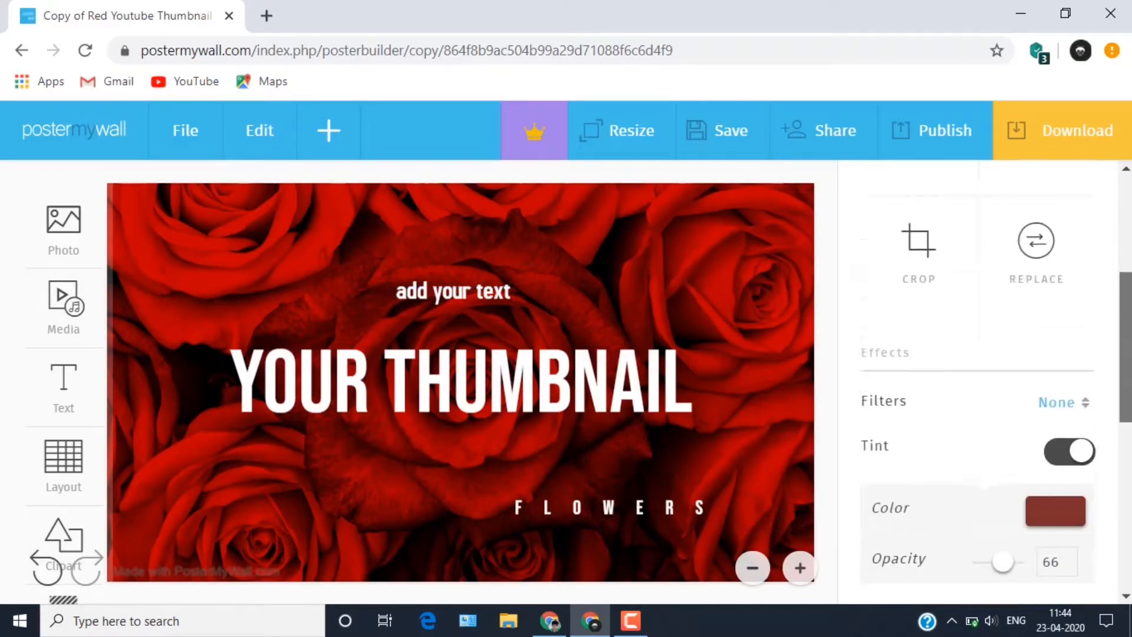
Change the fill color of the YOUR THUMBNAIL title to bright cyan.
left_click(460, 380)
left_click(1055, 490)
left_click_drag(949, 206, 972, 193)
mouse_move(1002, 217)
left_mouse_down()
mouse_move(1011, 326)
mouse_move(1002, 298)
mouse_move(932, 263)
mouse_move(1028, 263)
mouse_move(1024, 143)
left_mouse_up()
Set the title's letter spacing to 28 and left-align its text.
scroll(973, 377, "down", 3)
mouse_move(993, 428)
left_mouse_down()
mouse_move(1005, 430)
mouse_move(990, 419)
left_mouse_up()
left_click(1083, 412)
left_click(1084, 423)
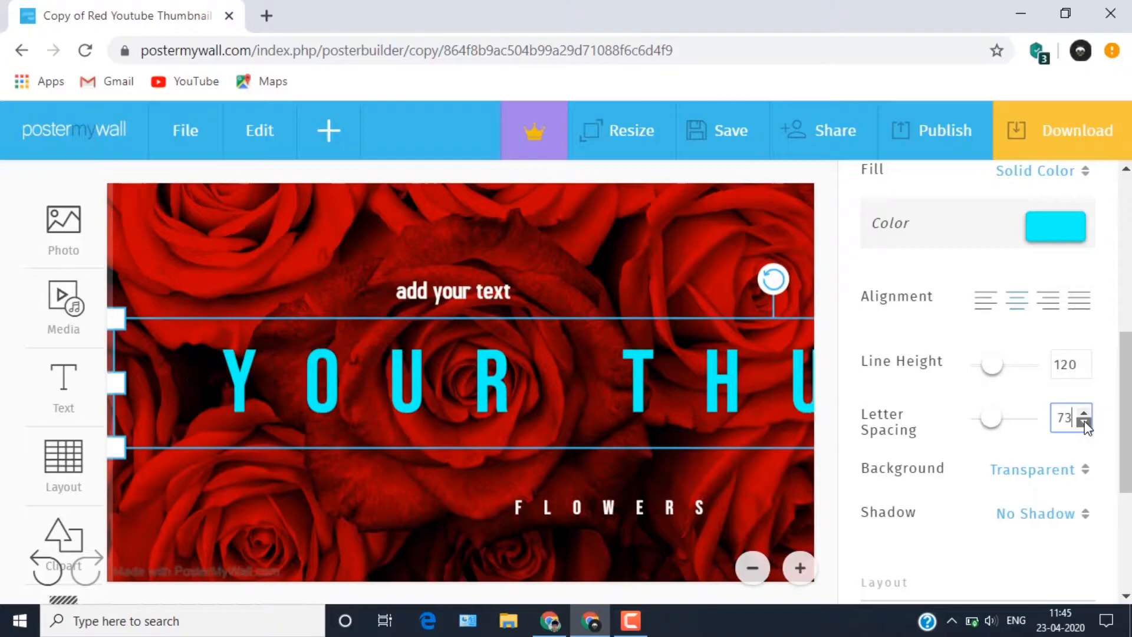
left_click(1084, 422)
left_click(1085, 423)
left_click(1085, 422)
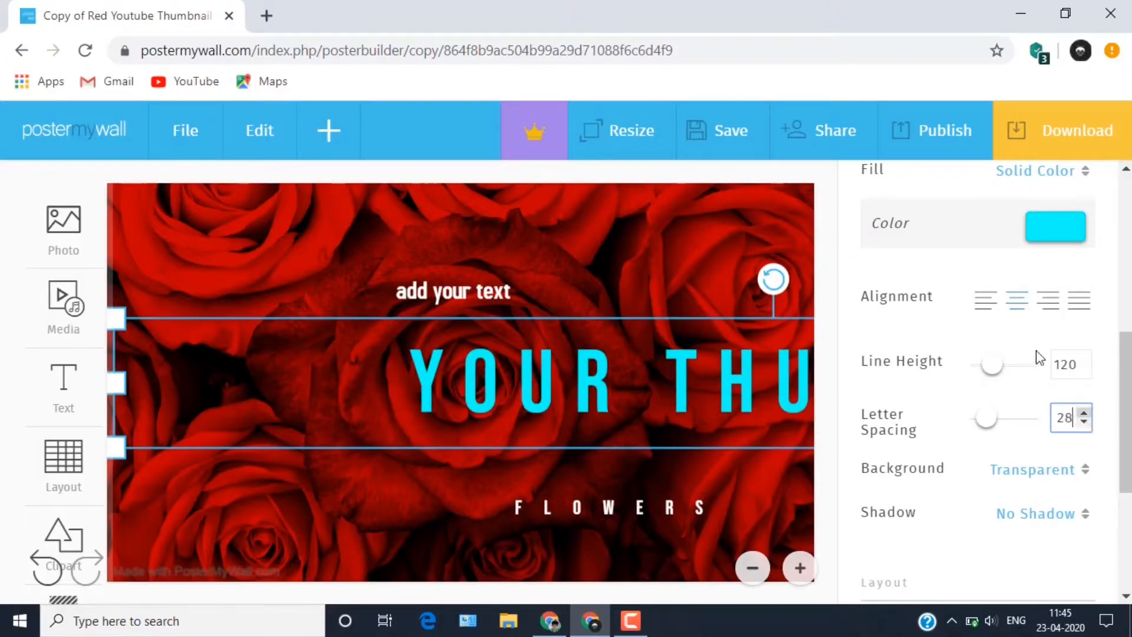
left_click(1049, 301)
left_click(979, 312)
Give the title a custom shadow in white (ffffff).
scroll(1125, 465, "down", 2)
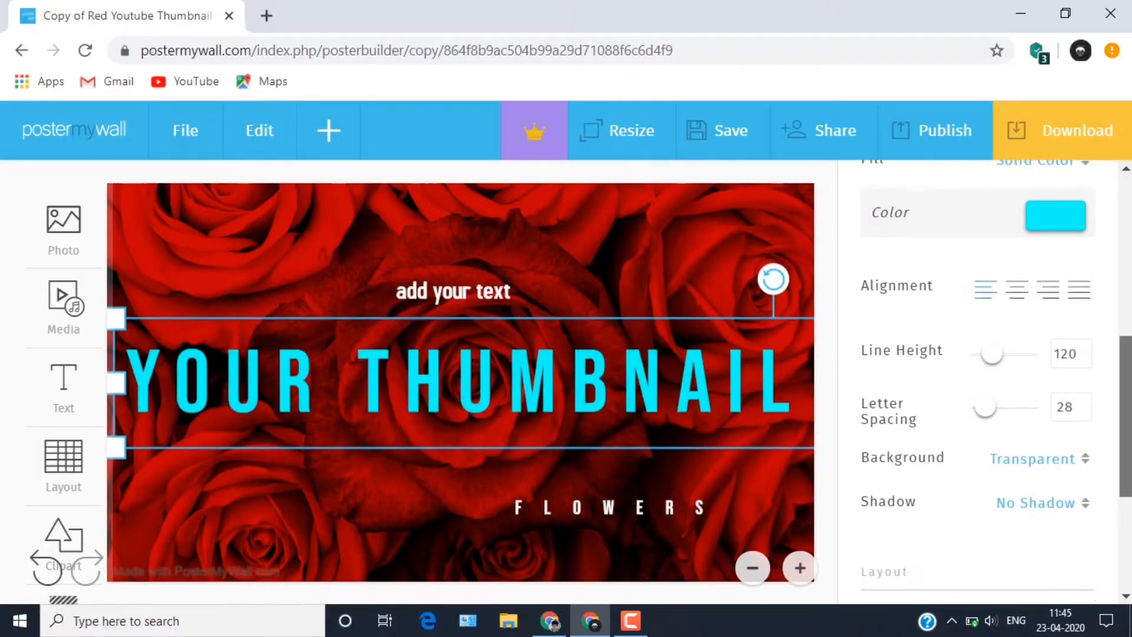
left_click(1039, 390)
left_click(981, 500)
left_click(1023, 356)
left_click(973, 550)
left_click(1036, 409)
left_click(830, 109)
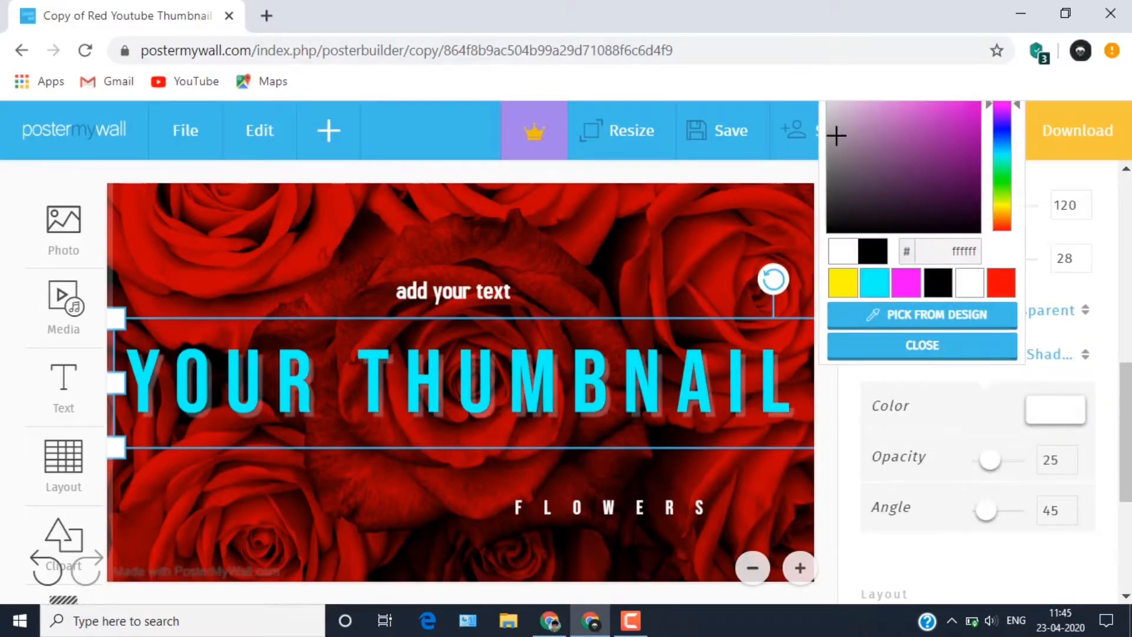
left_click(1055, 409)
left_click(1044, 500)
left_click(922, 468)
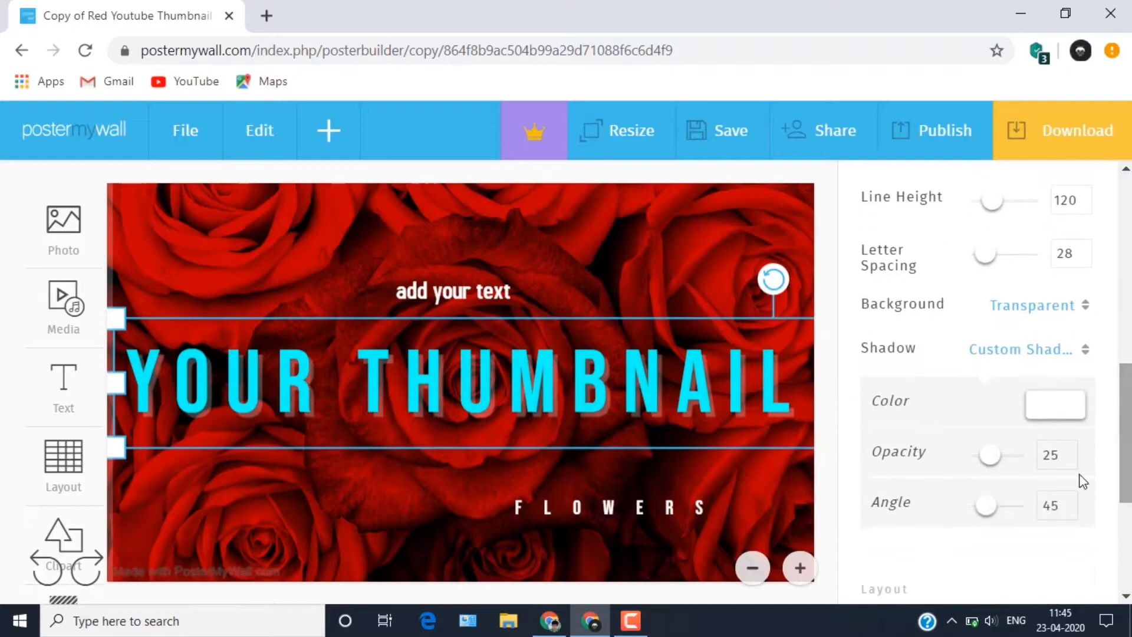
Set the title shadow's opacity to 62 and its angle to 360.
double_click(1051, 460)
type("100")
left_click_drag(1006, 461, 1000, 457)
left_click_drag(985, 506, 1018, 517)
Lock the title in place and shift the "add your text" box slightly to the right.
scroll(1090, 506, "down", 5)
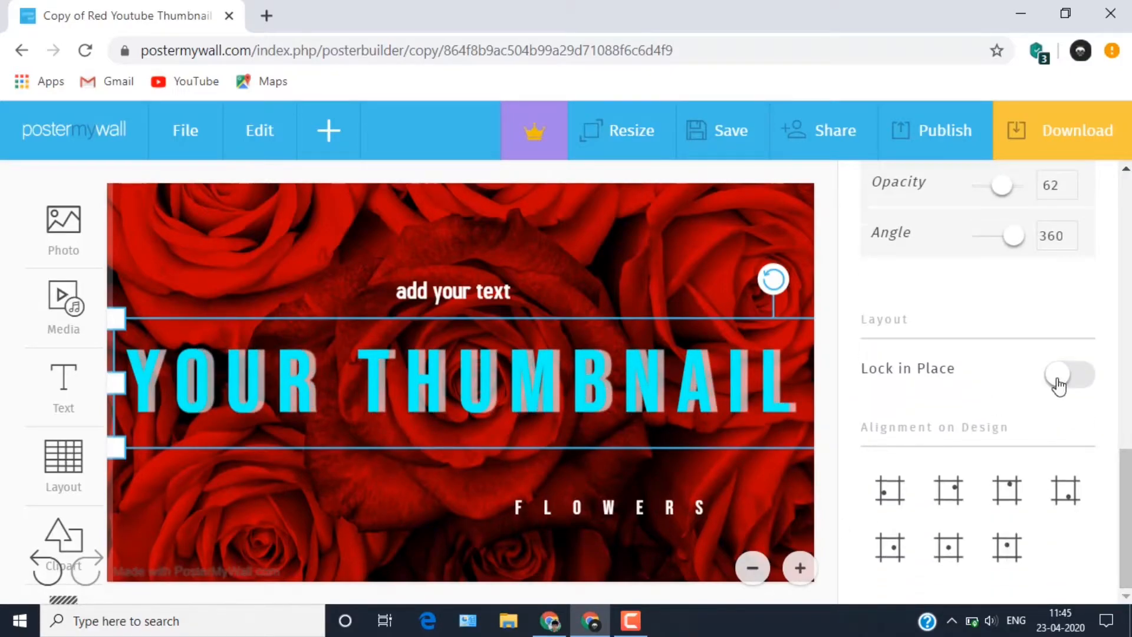
left_click(1085, 374)
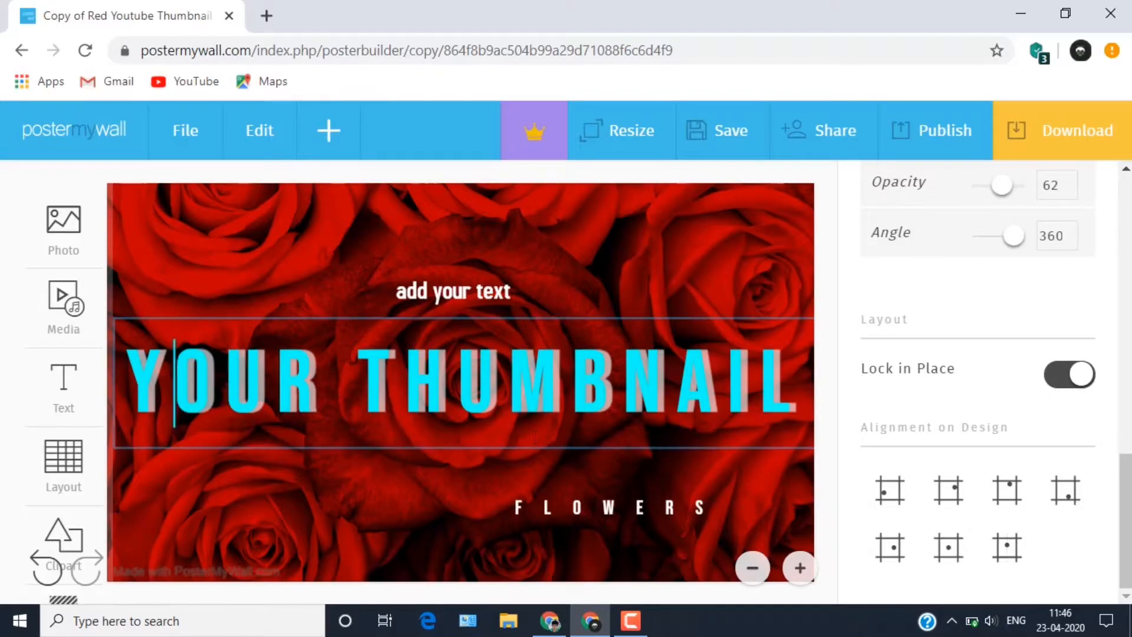
left_click(335, 482)
left_click(413, 383)
mouse_move(452, 290)
left_mouse_down()
mouse_move(426, 366)
mouse_move(459, 292)
left_mouse_up()
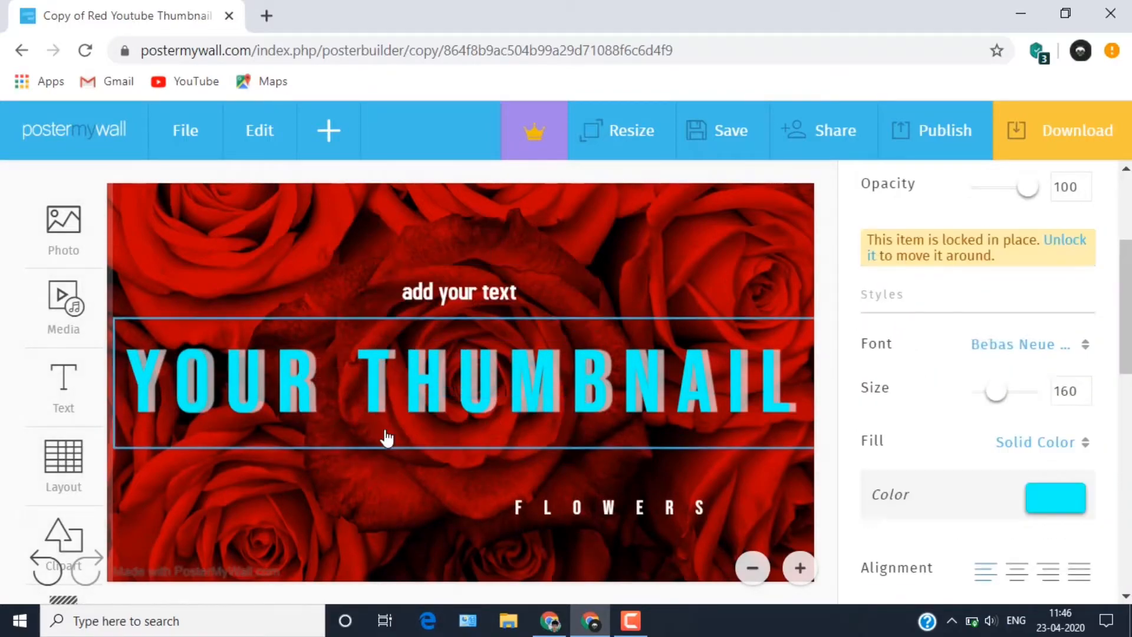
left_click(73, 256)
left_click(233, 218)
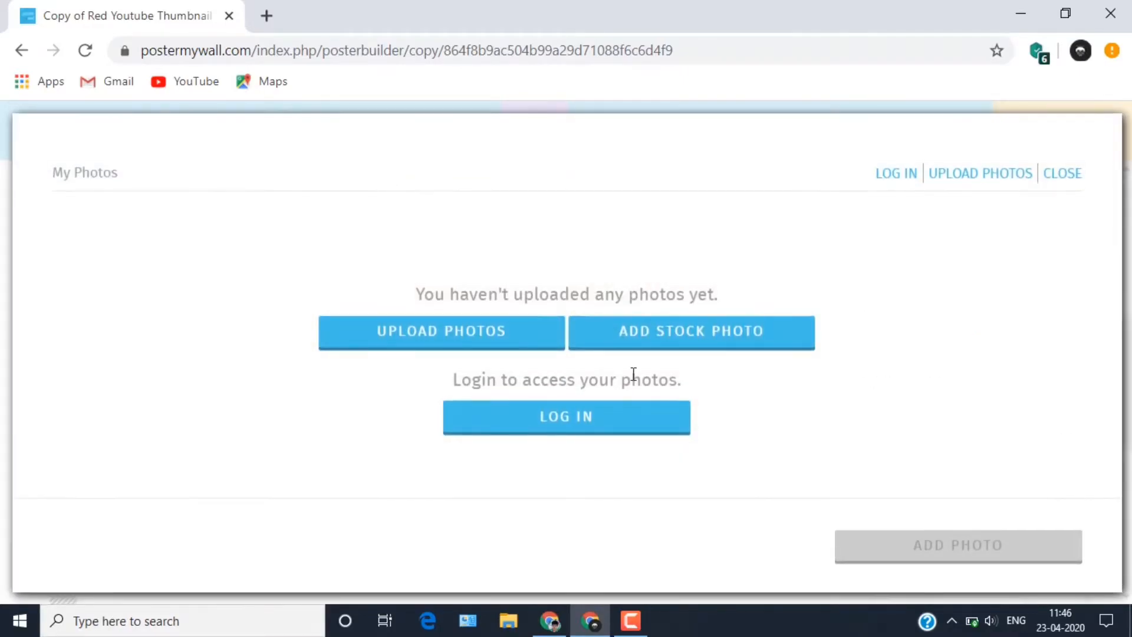
left_click(385, 332)
left_click(1061, 175)
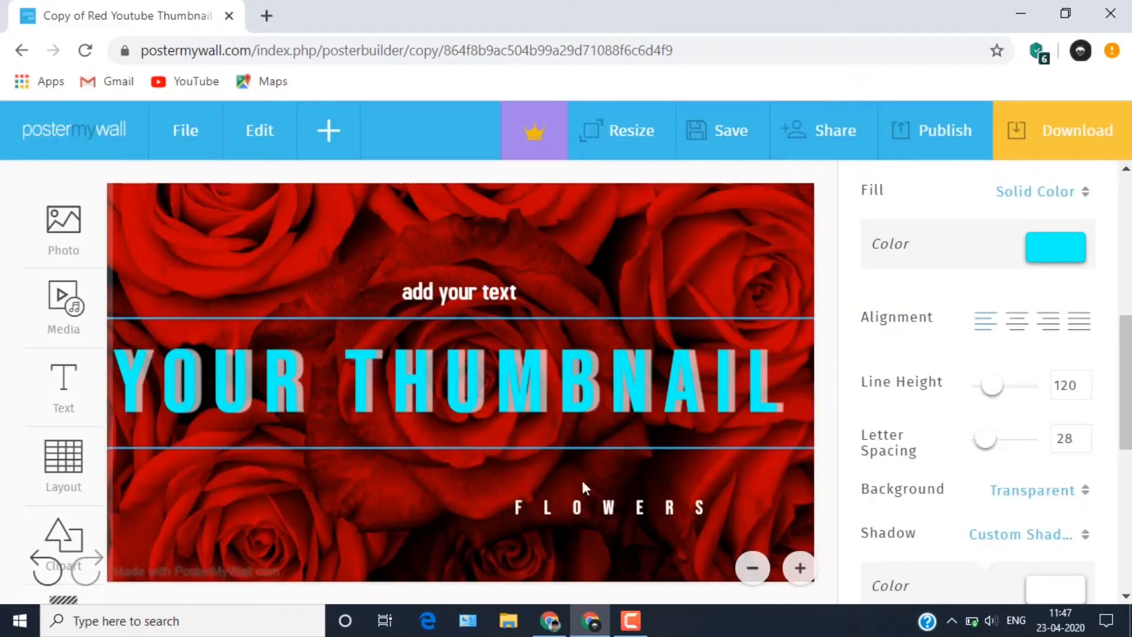
scroll(908, 280, "up", 10)
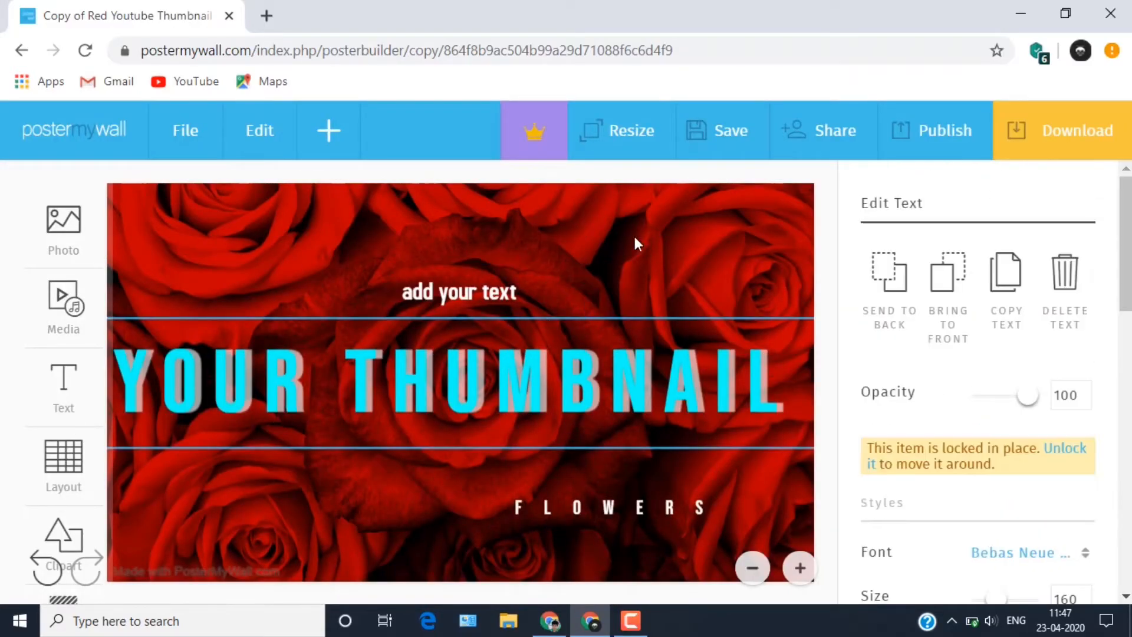
left_click(807, 282)
scroll(1065, 508, "down", 1)
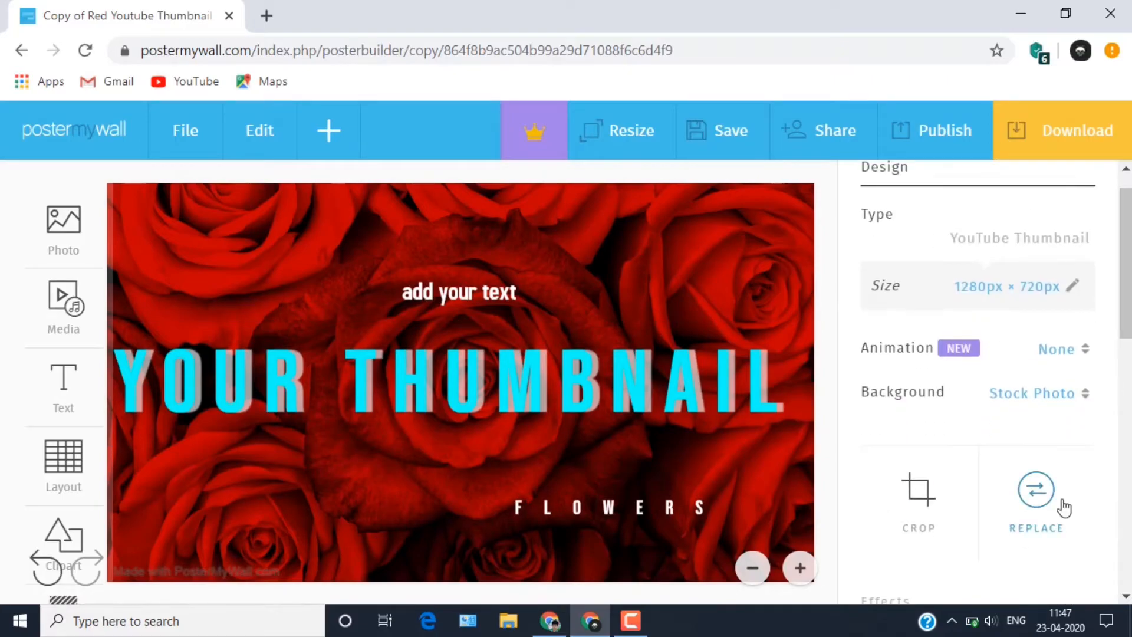
left_click(1076, 288)
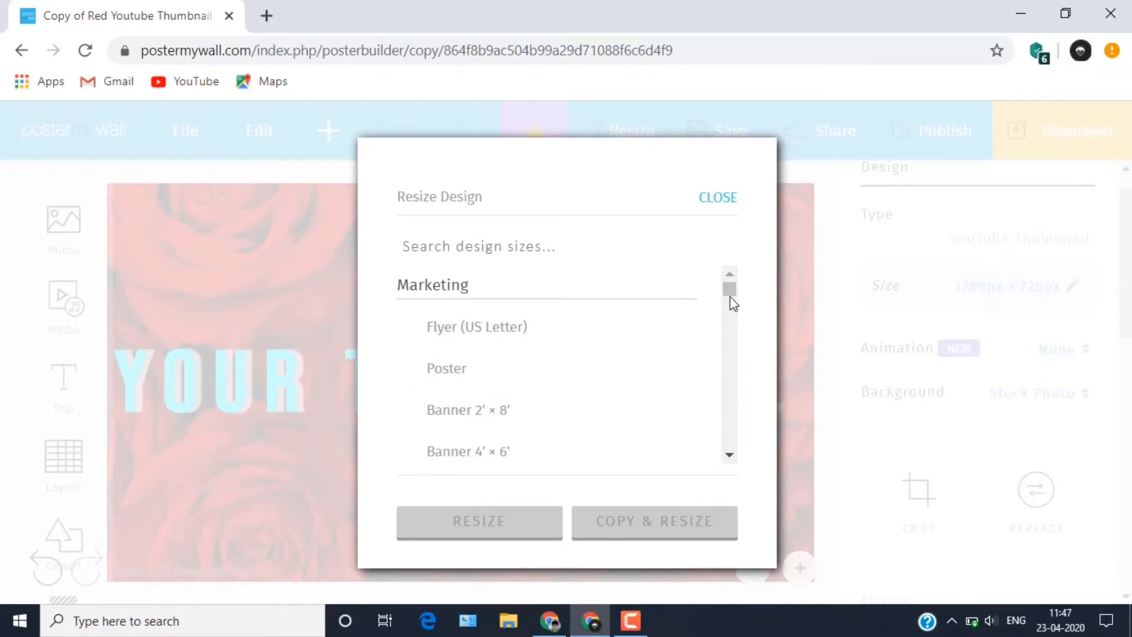
left_click_drag(730, 296, 729, 470)
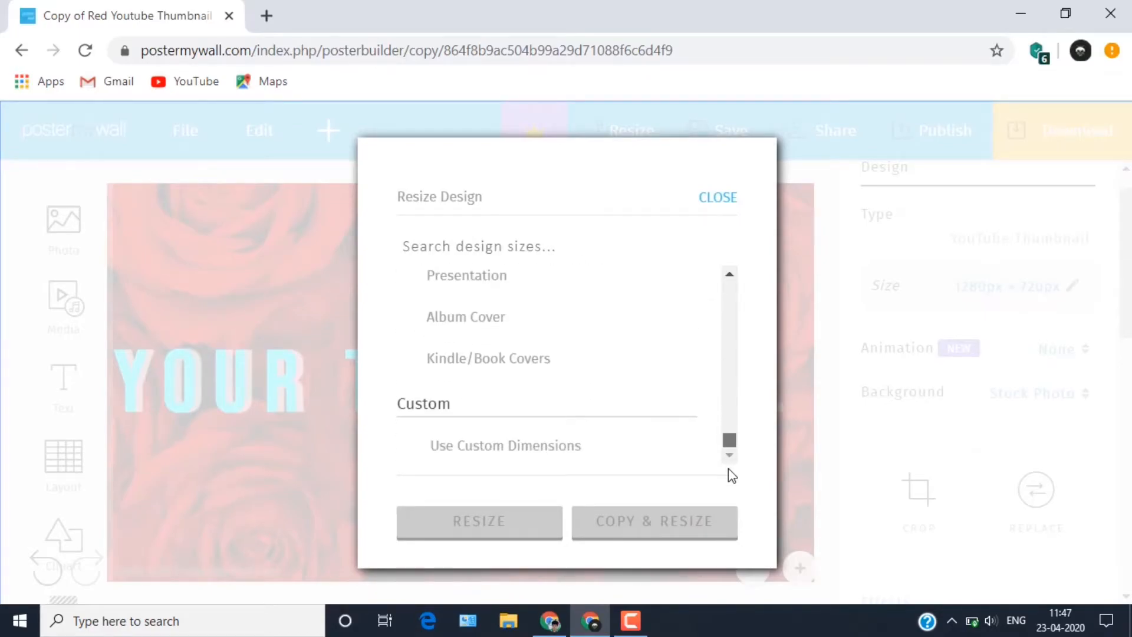
left_click(513, 447)
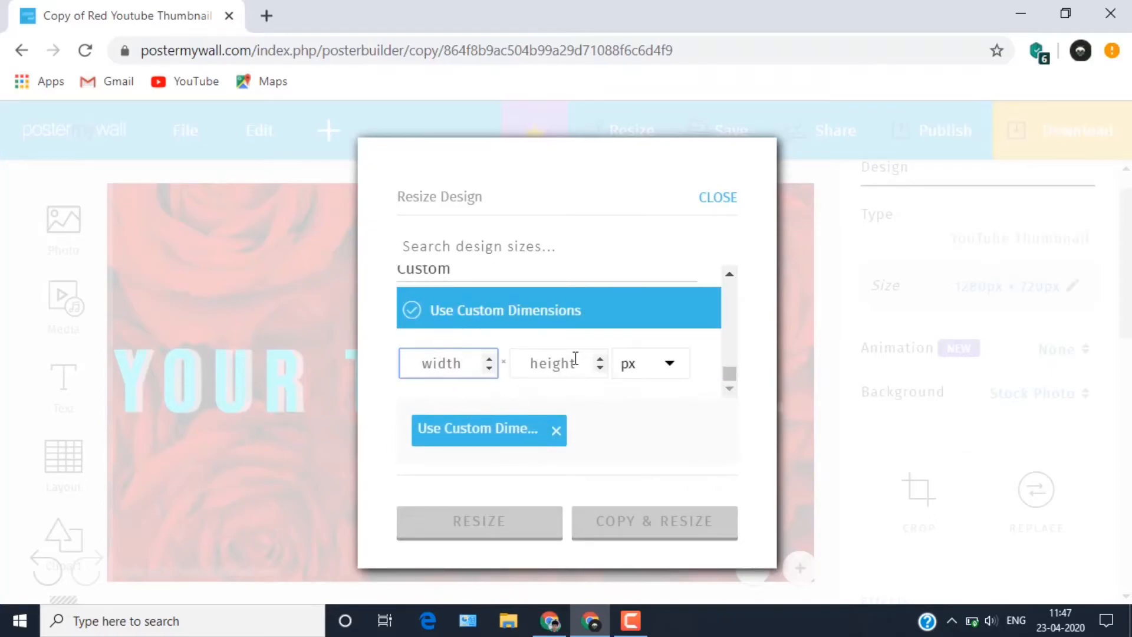
left_click(717, 198)
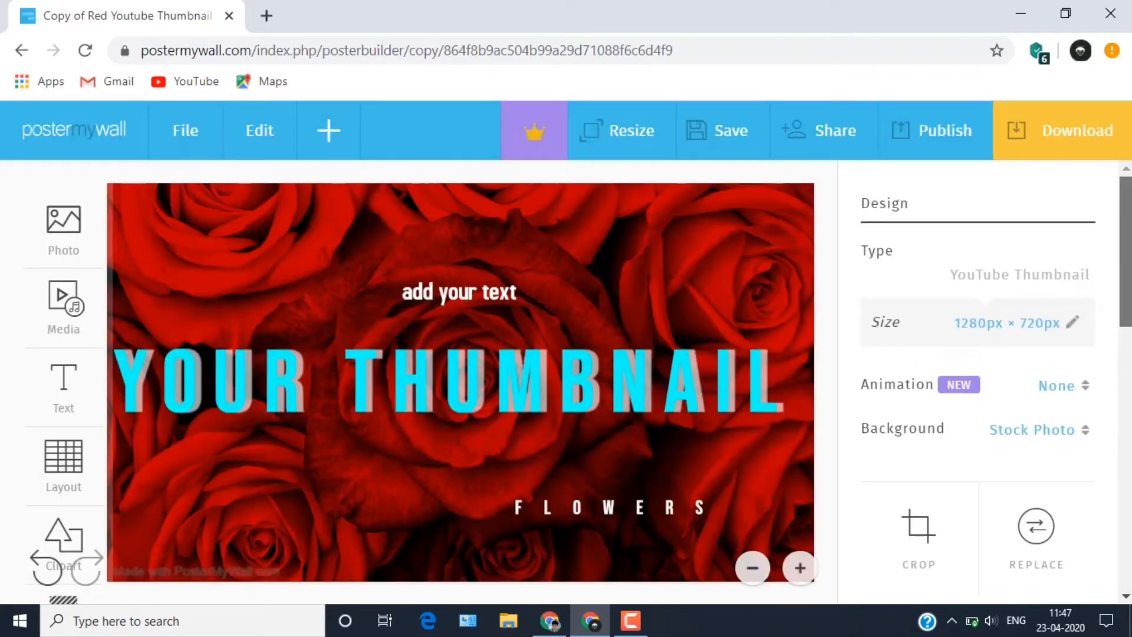
Replace the background with the poppy field photo found by searching Pixabay stock photos for "cool".
scroll(1046, 416, "down", 1)
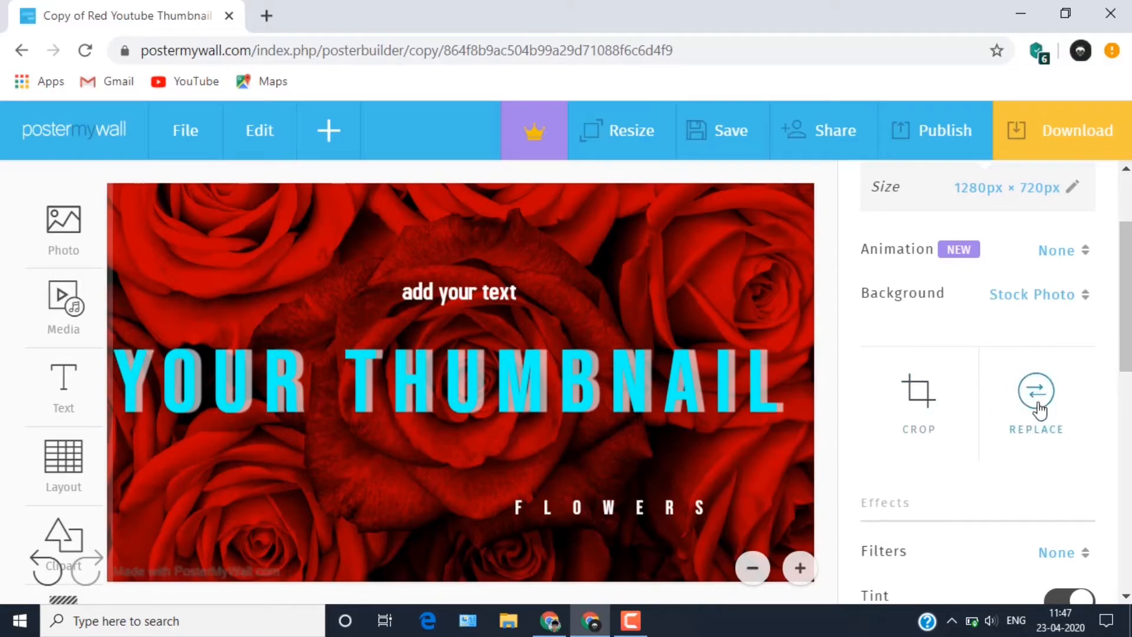
left_click(1038, 407)
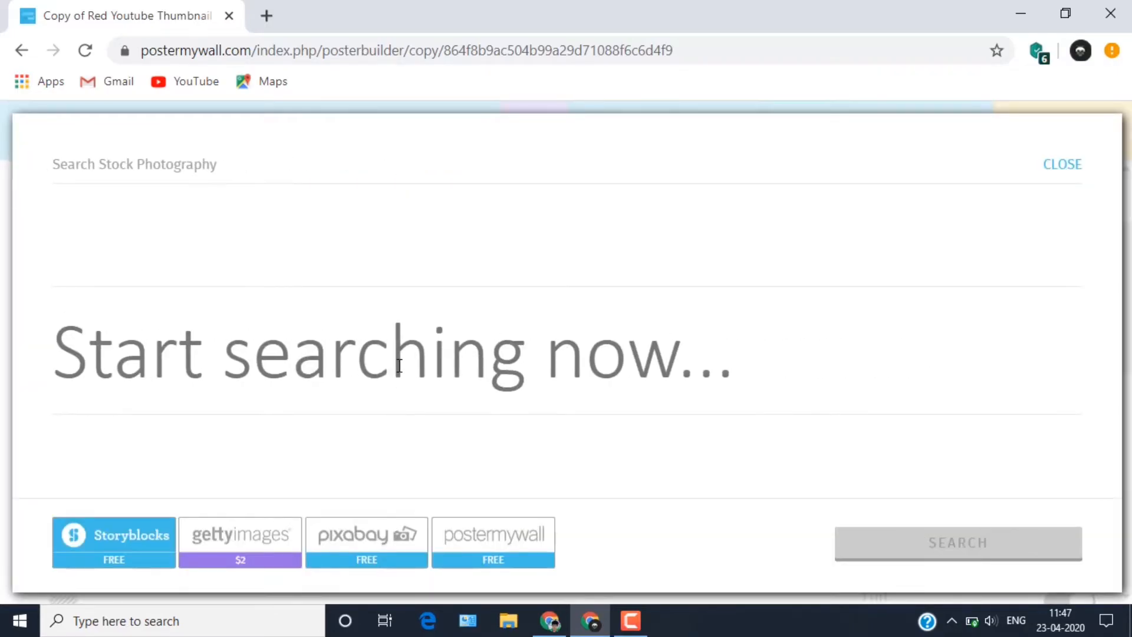
left_click(382, 535)
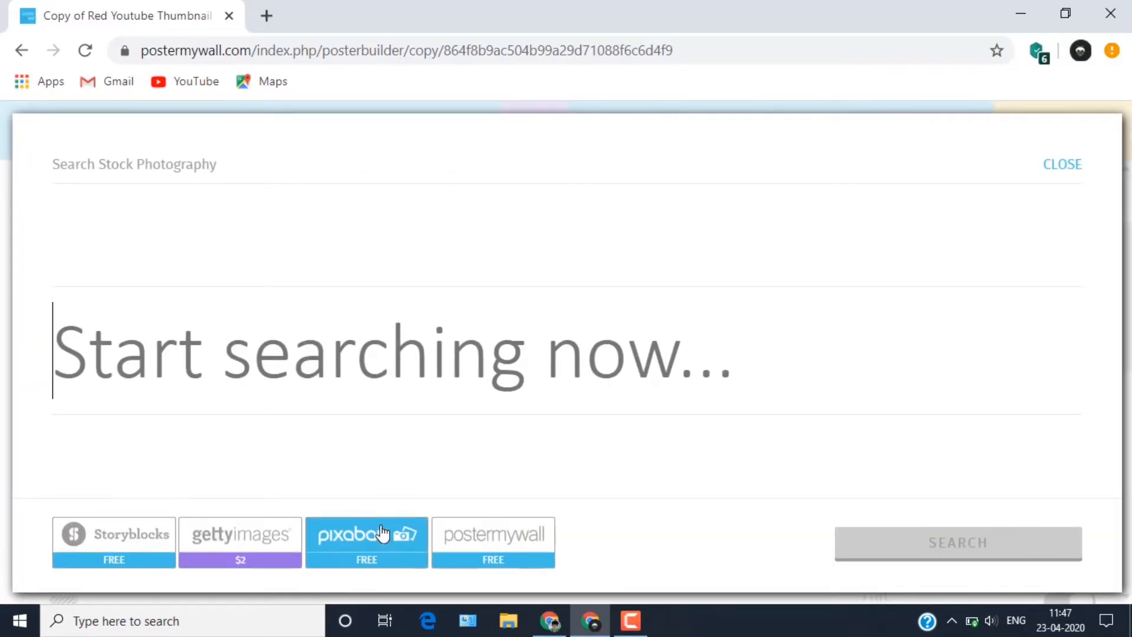
type("cool")
key("Return")
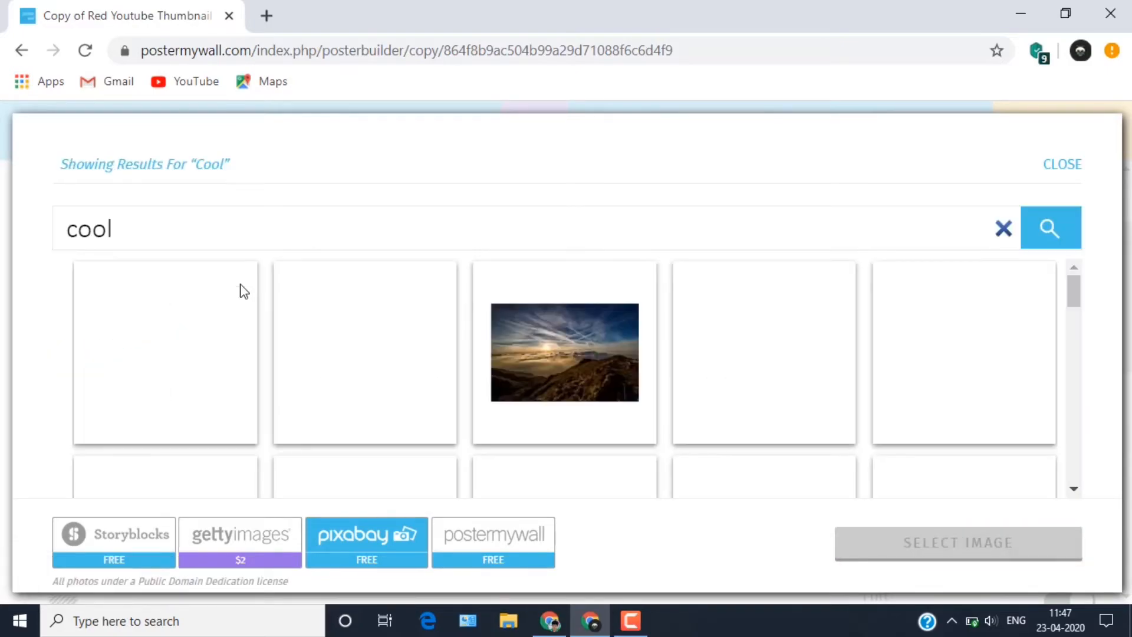
left_click(935, 362)
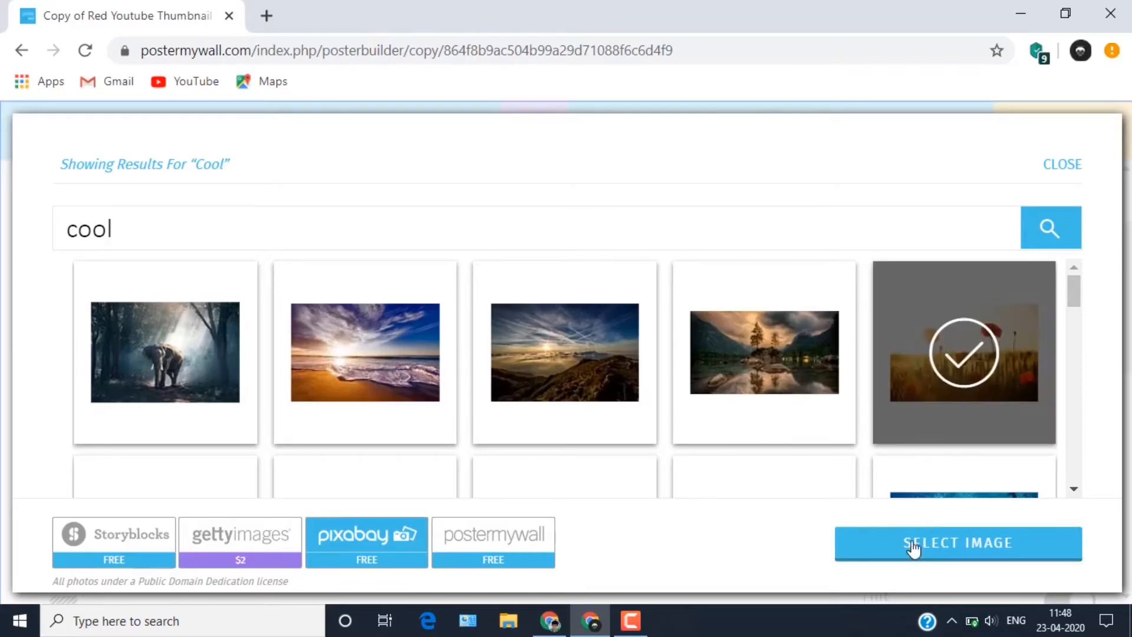
left_click(920, 542)
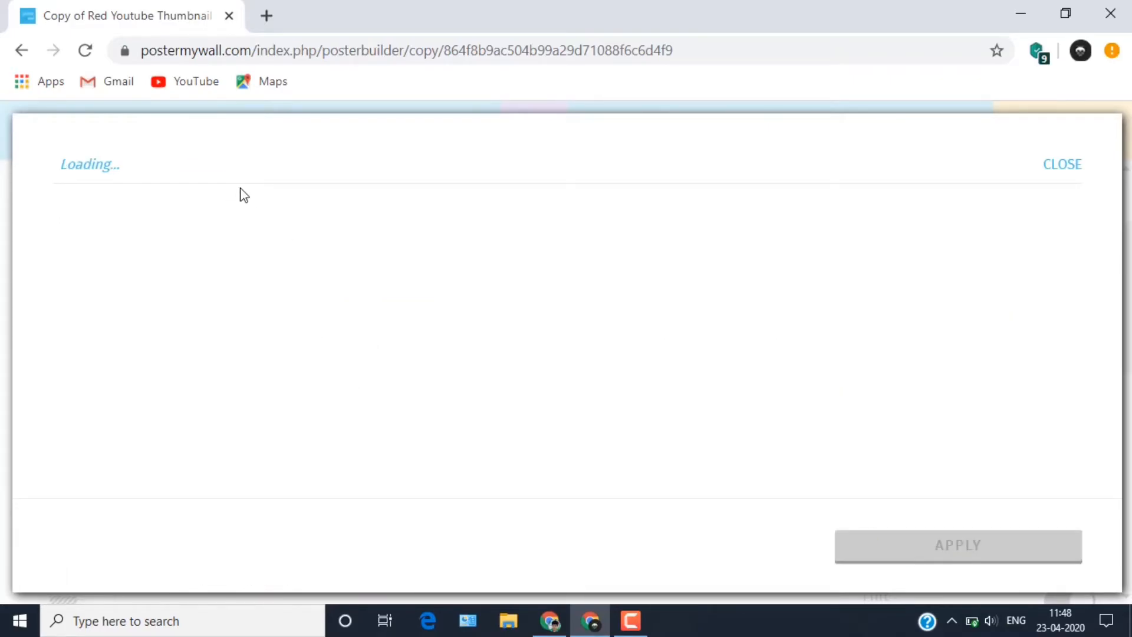
key("Return")
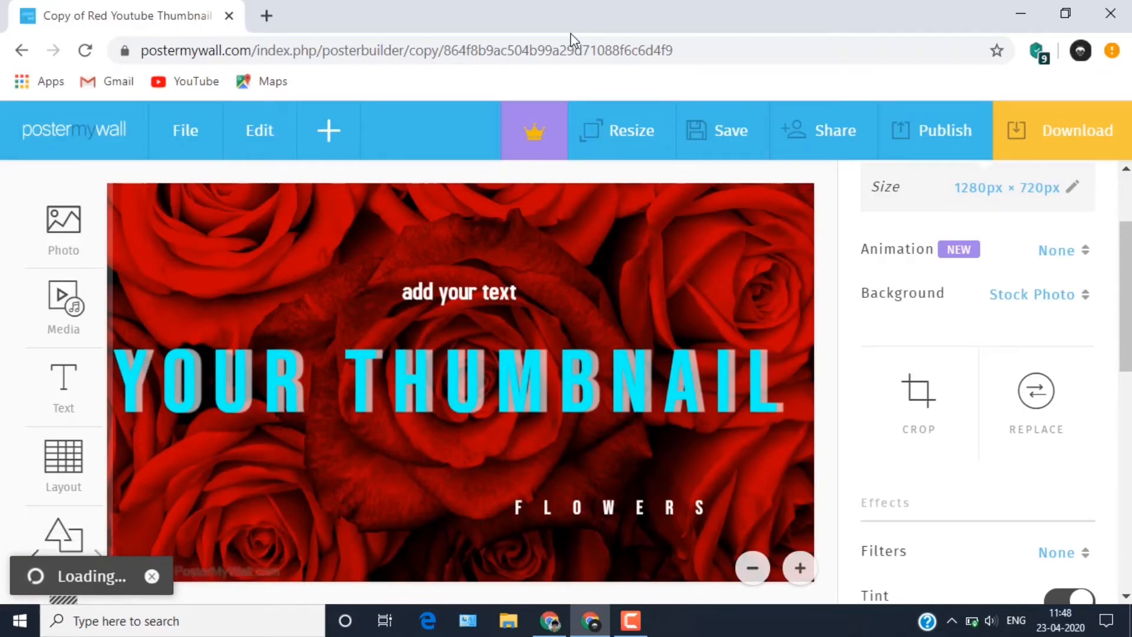
Turn off the tint effect on the background photo.
scroll(1002, 383, "down", 5)
left_click(1045, 393)
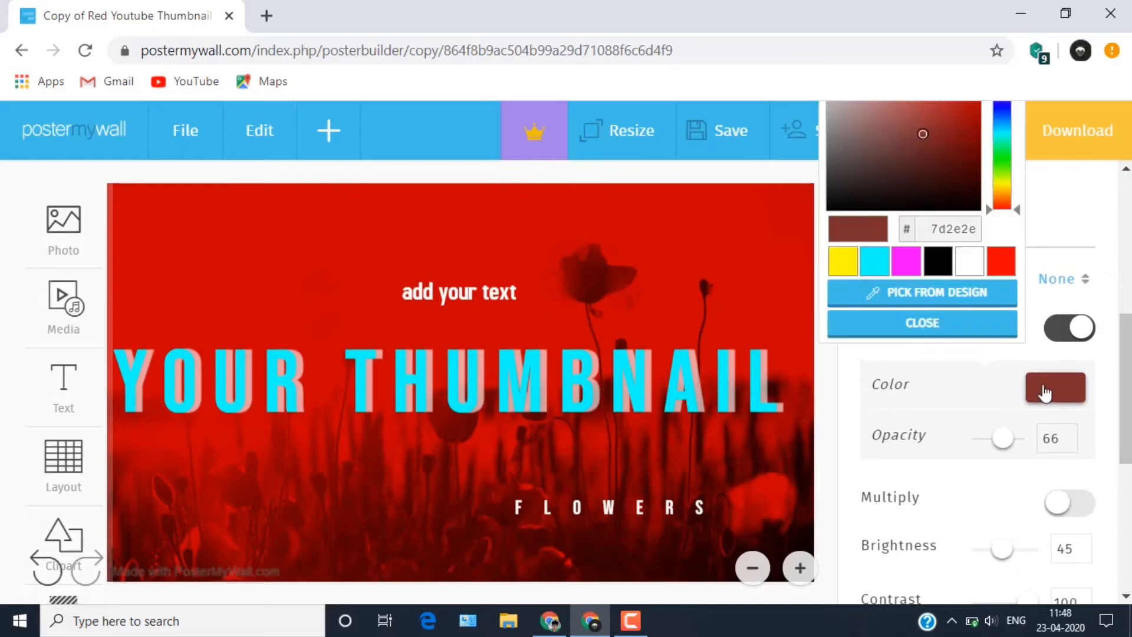
left_click(1085, 333)
scroll(1022, 524, "up", 2)
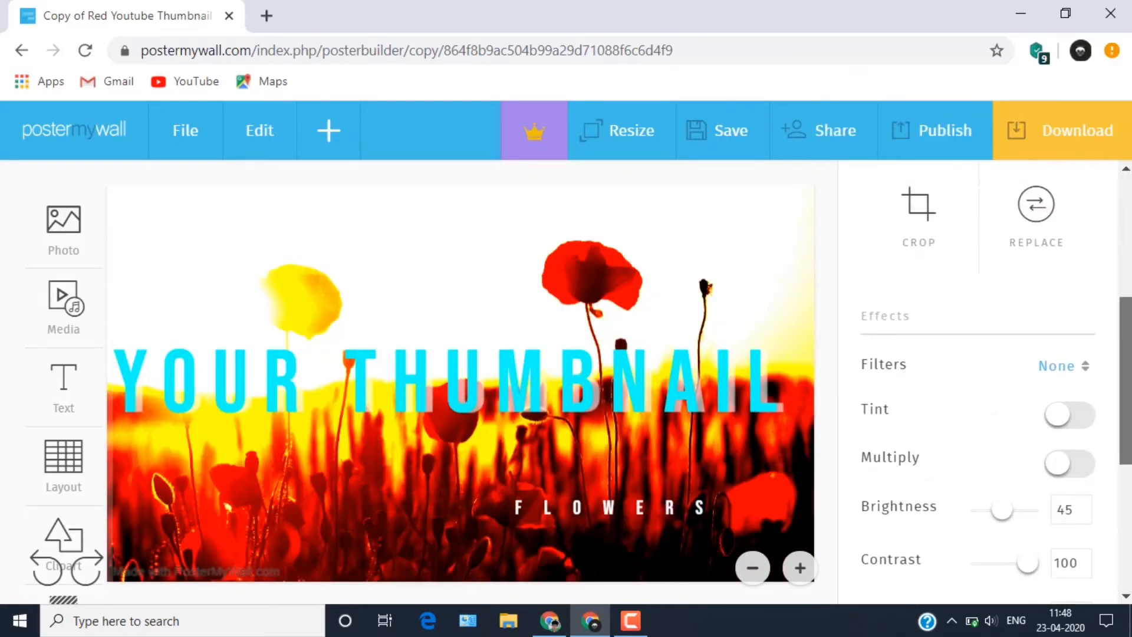
scroll(1022, 523, "down", 1)
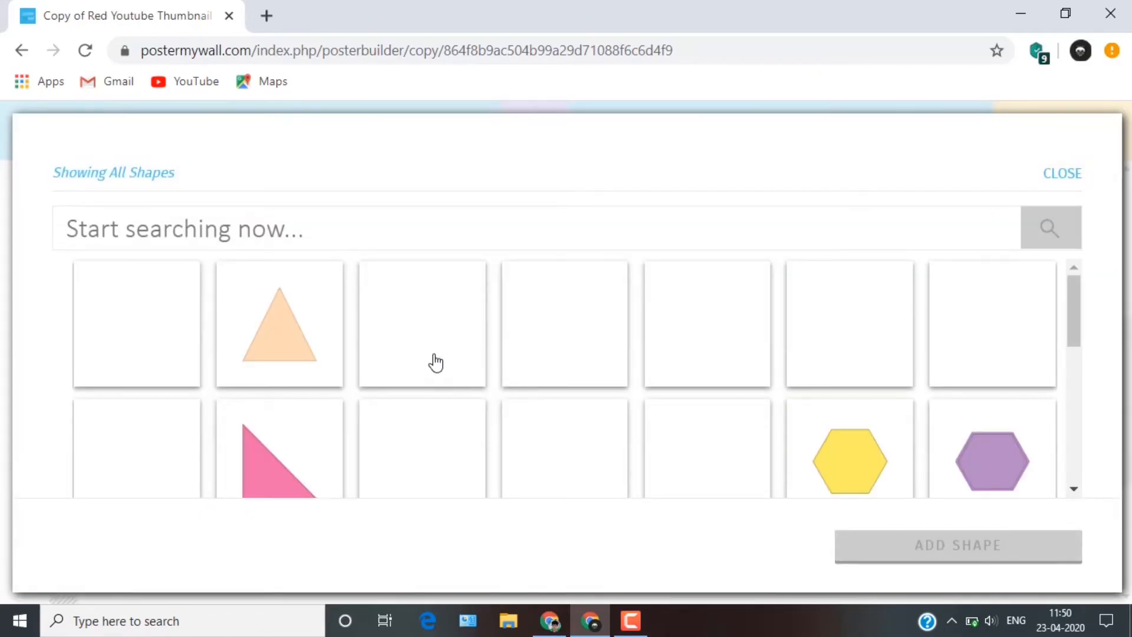
Add a solid circle from the shapes library to the design.
left_click_drag(1079, 317, 1051, 298)
left_click(538, 316)
left_click(956, 546)
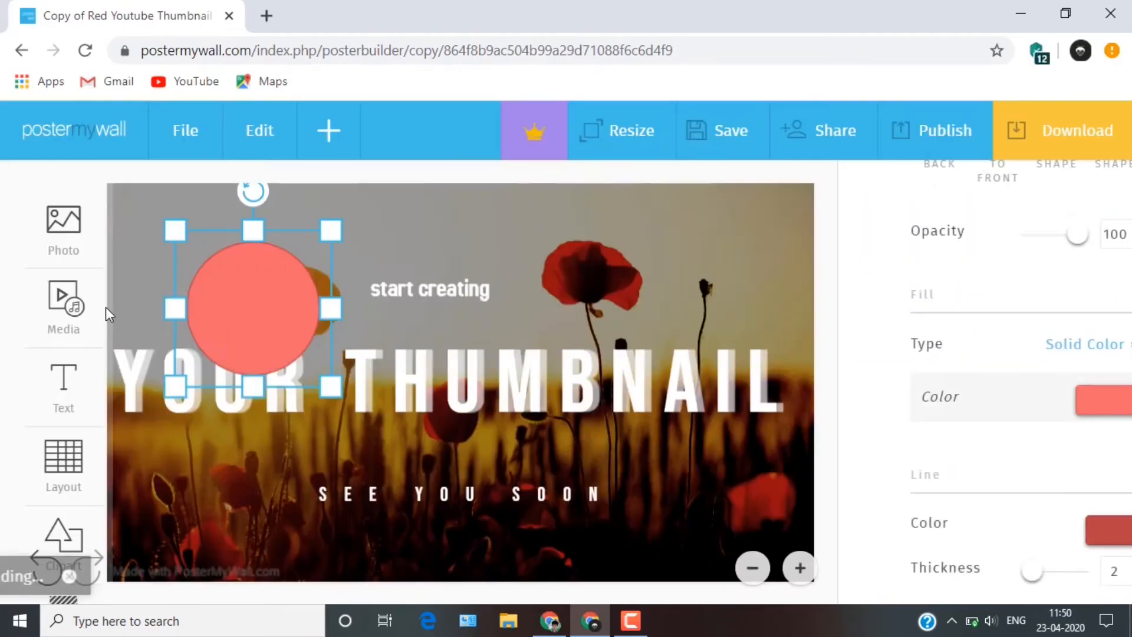
Place the circle behind the "start creating" text and widen it on both sides into a horizontal ellipse.
left_click_drag(278, 296, 463, 264)
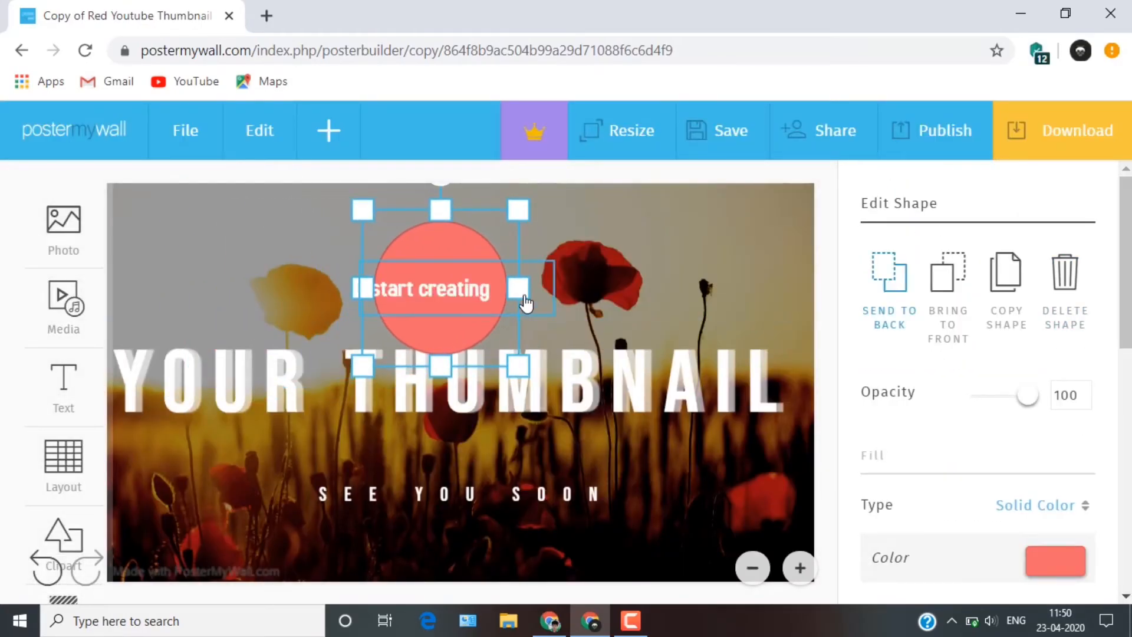
left_click_drag(519, 288, 554, 282)
left_click_drag(354, 289, 324, 287)
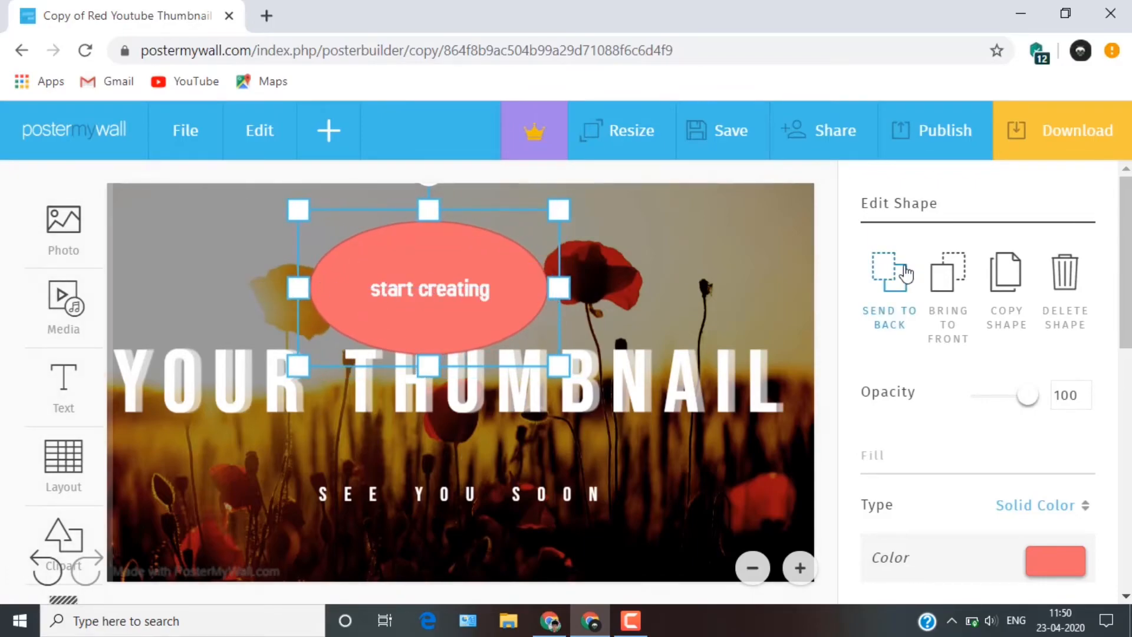
left_click(808, 247)
left_click(472, 309)
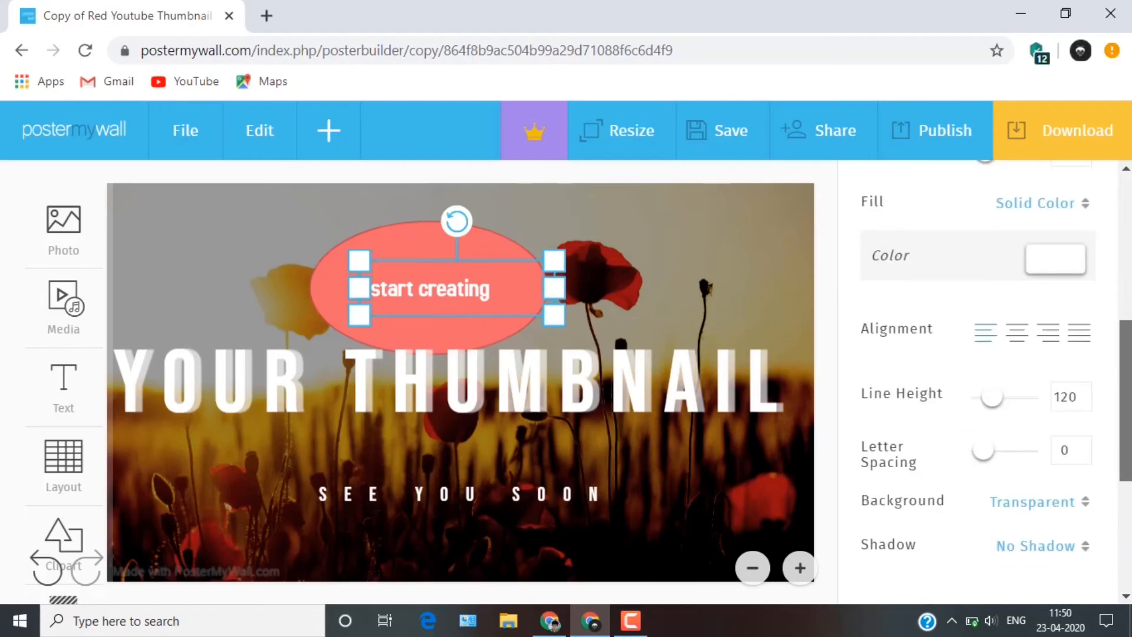
left_click_drag(1004, 374, 1009, 374)
scroll(1009, 373, "down", 3)
scroll(1010, 373, "up", 1)
Change the fill color of the ellipse behind "start creating" to dark brown.
left_click(401, 245)
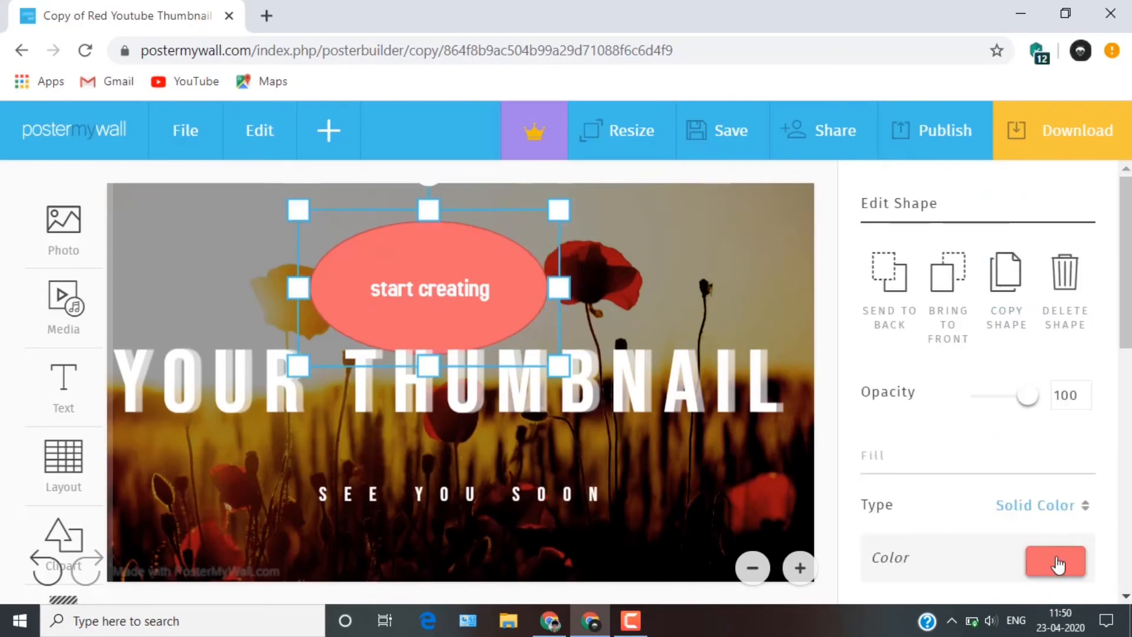
left_click(1055, 560)
left_click(959, 327)
left_click_drag(1003, 236, 1002, 369)
left_click(762, 263)
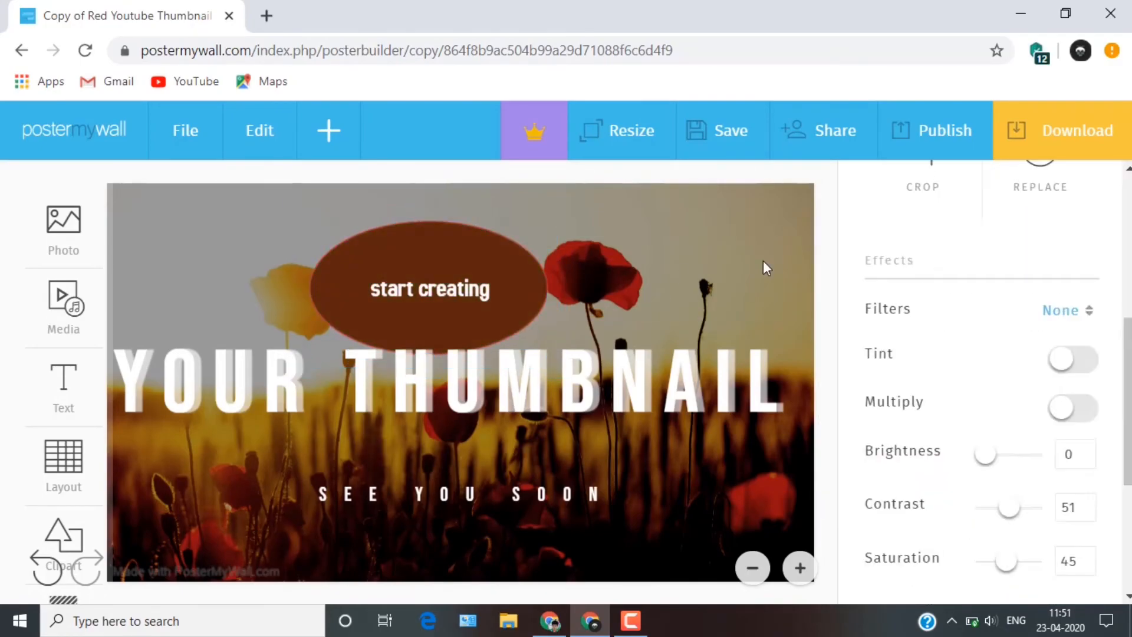
Download the design as a free Basic Image and open the downloaded JPG file.
left_click(1097, 132)
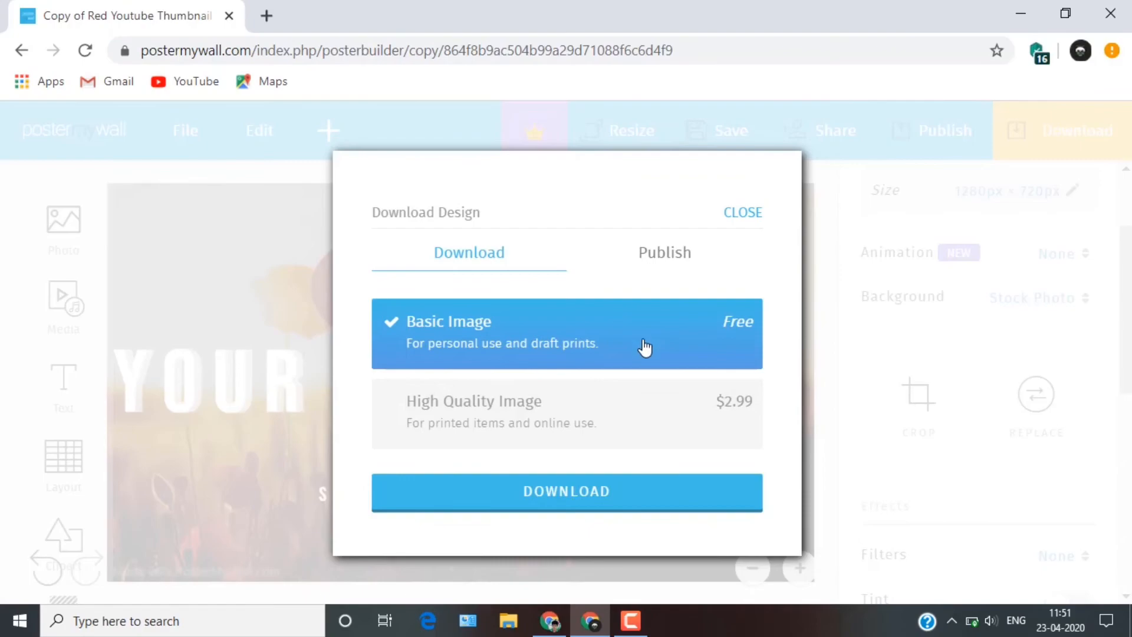
left_click(586, 501)
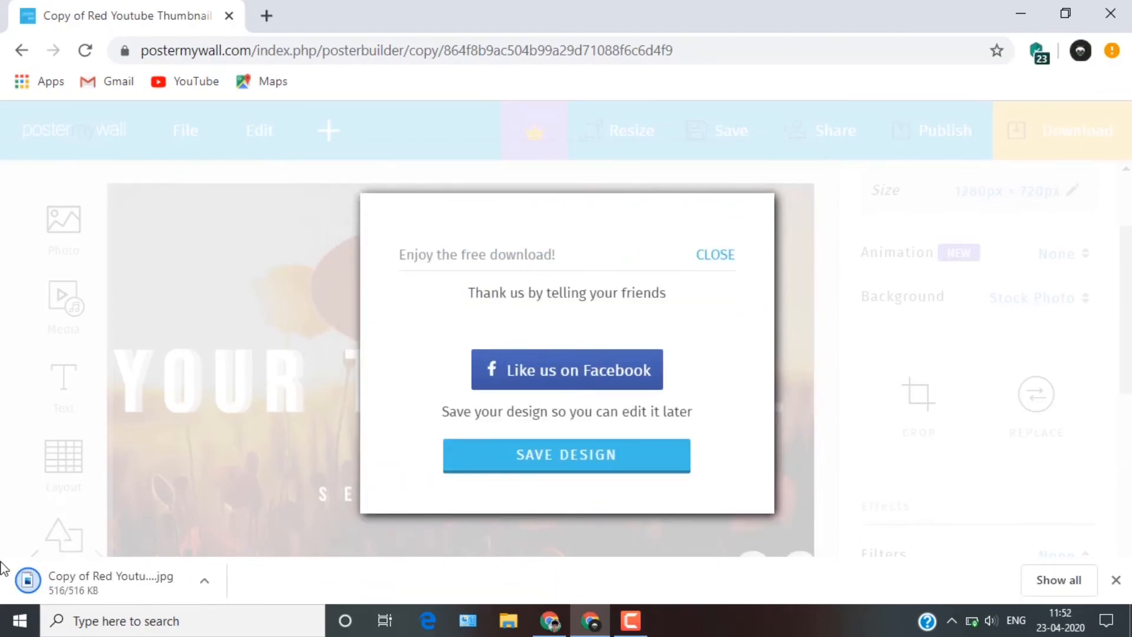
left_click(86, 587)
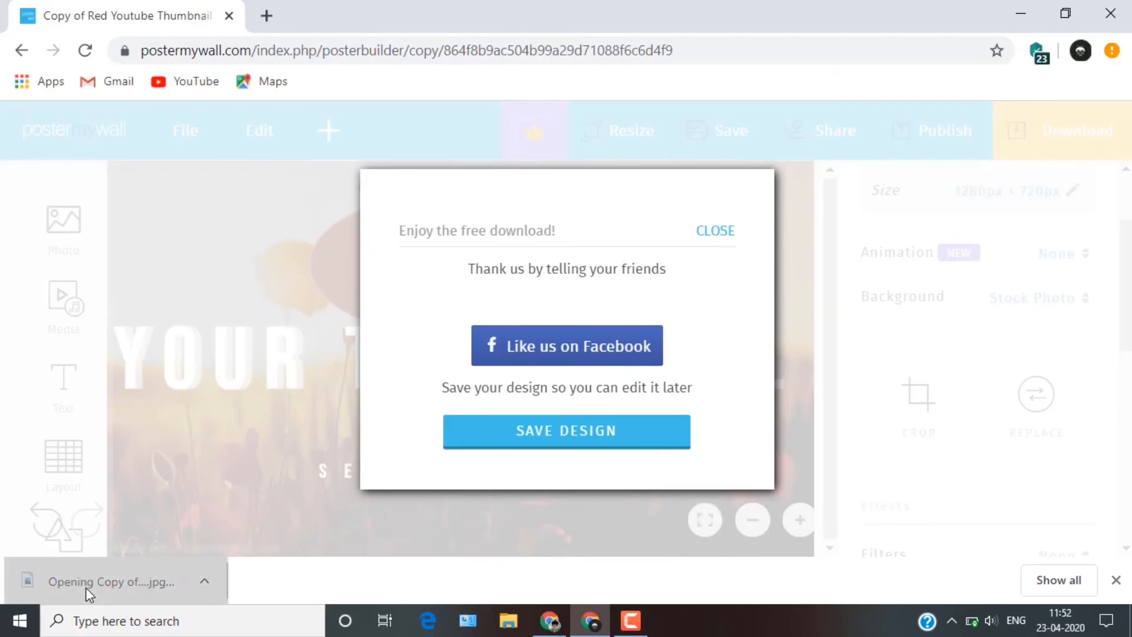